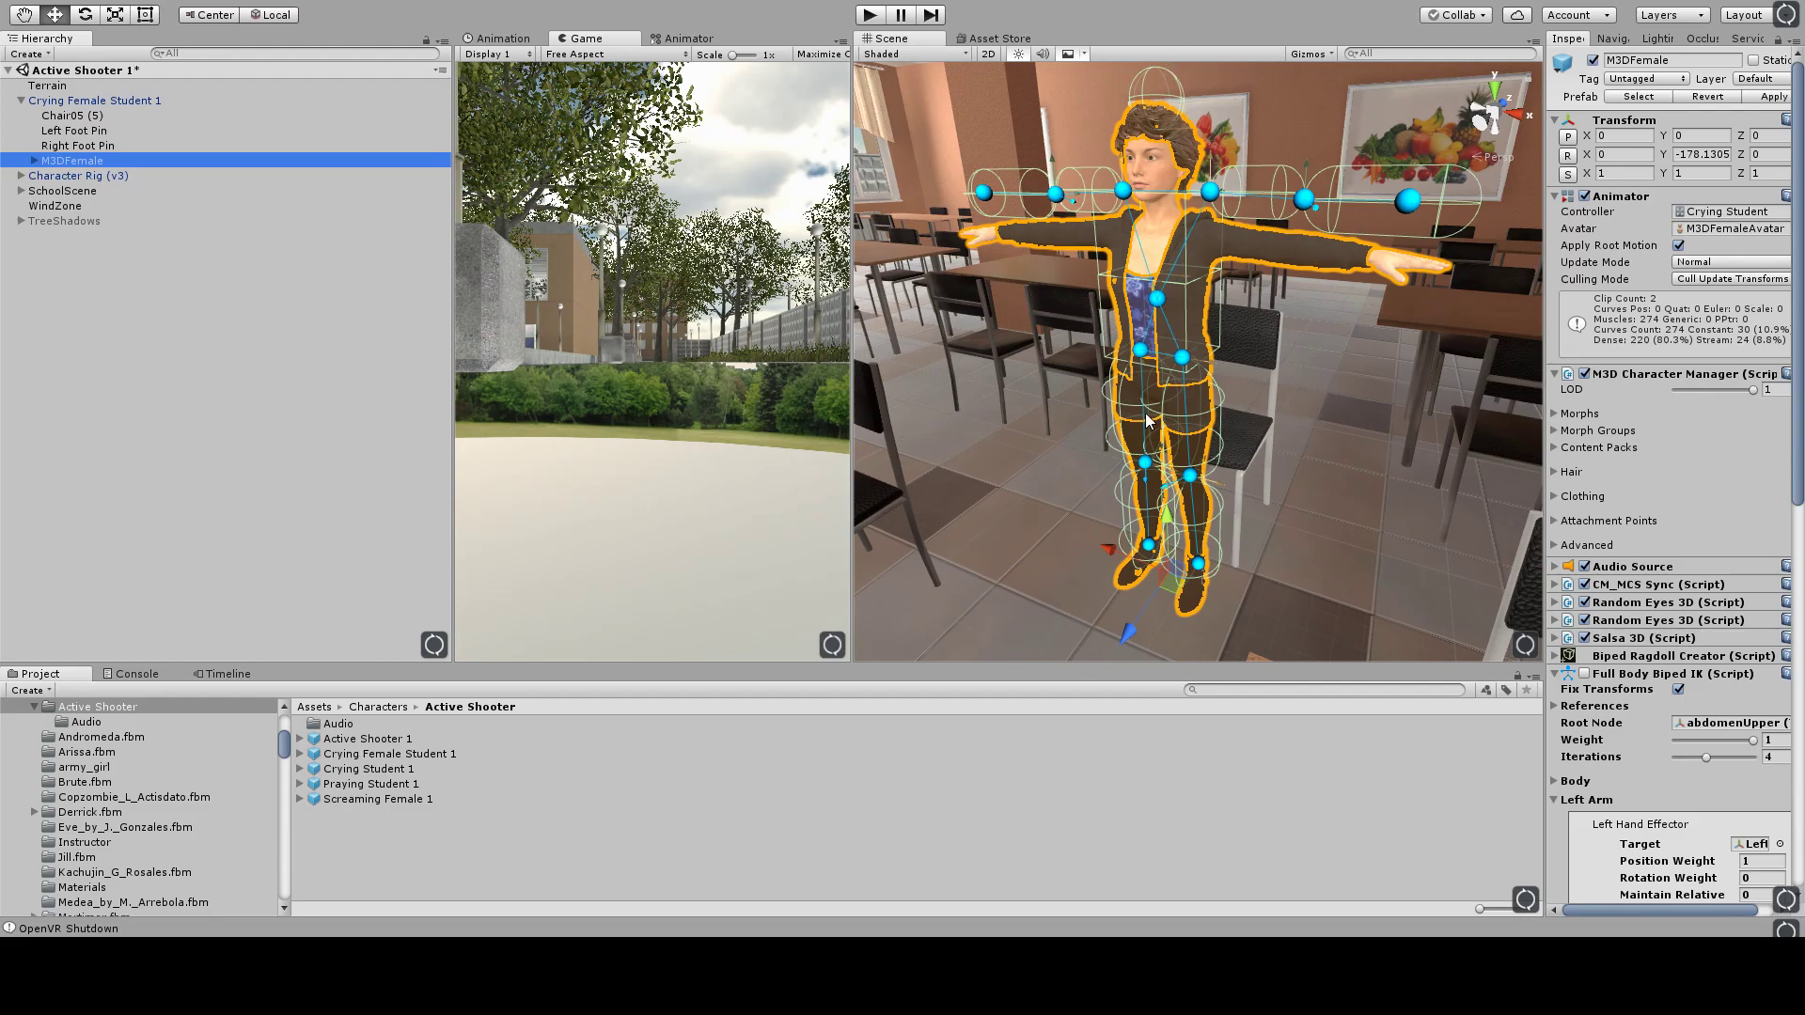
# Step: Play the scene, select Character Rig (v3), and orbit the view around the crying student
pyautogui.click(871, 16)
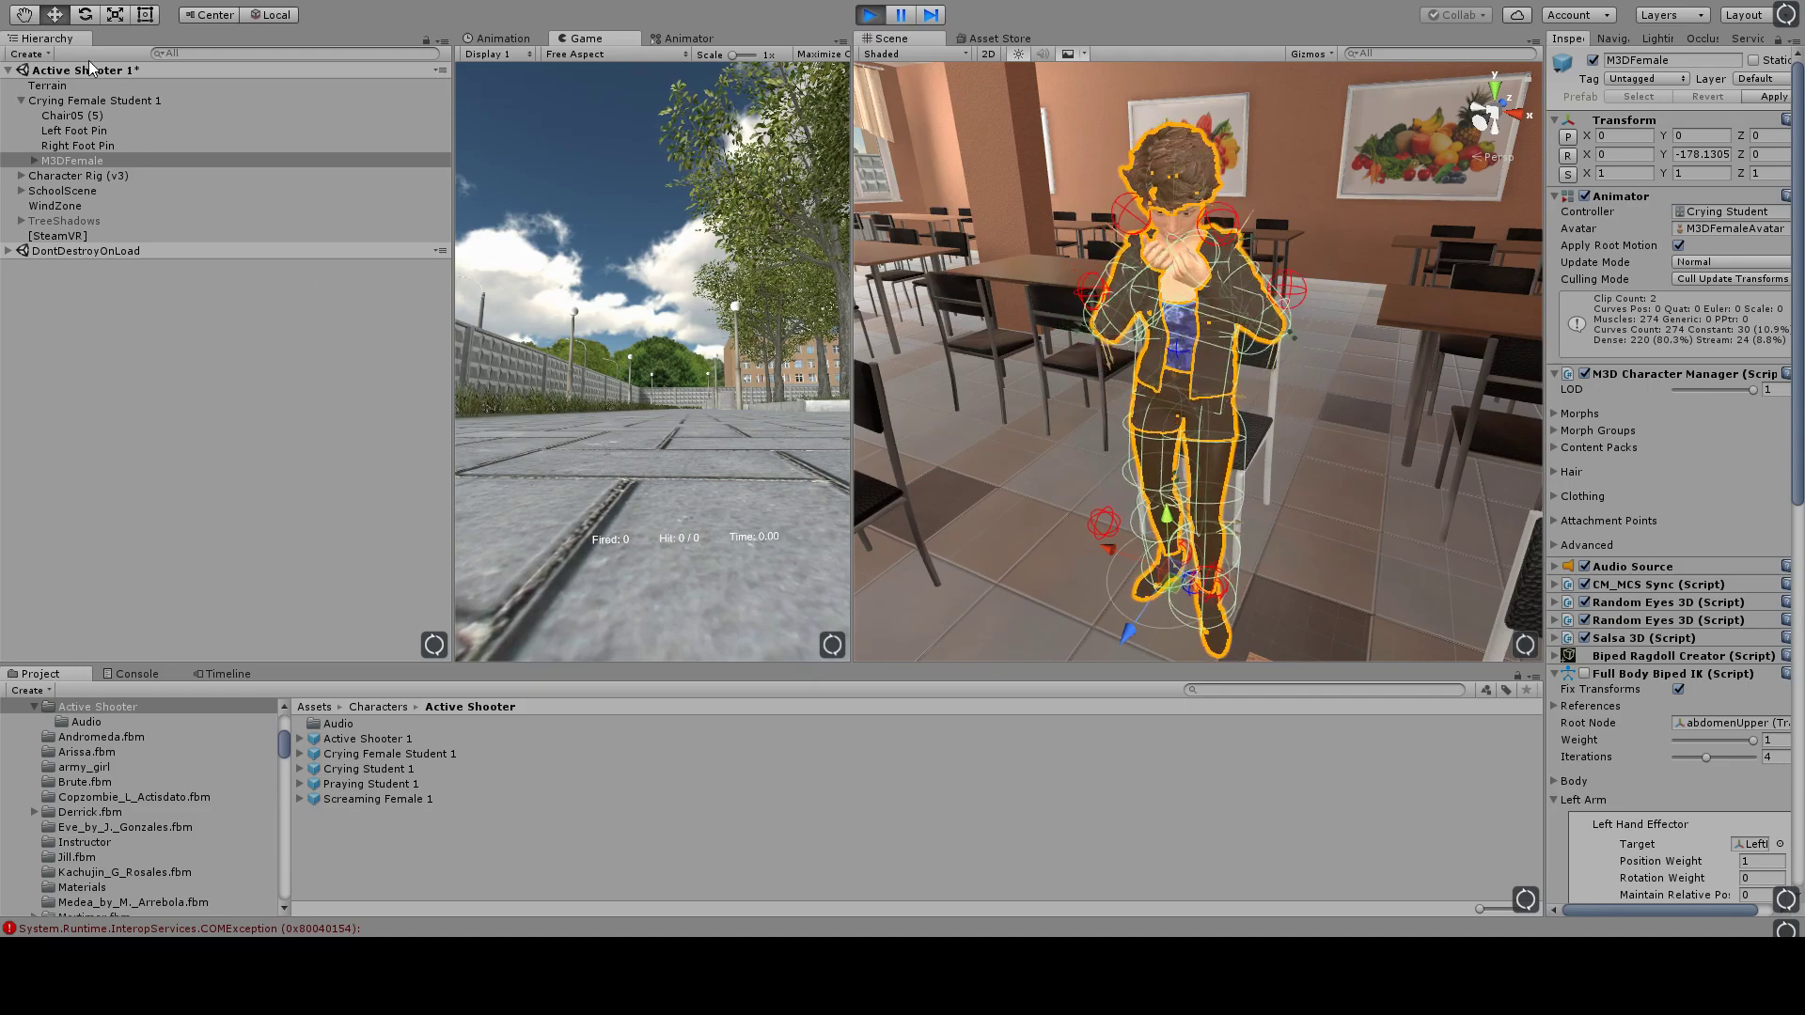
pyautogui.click(59, 176)
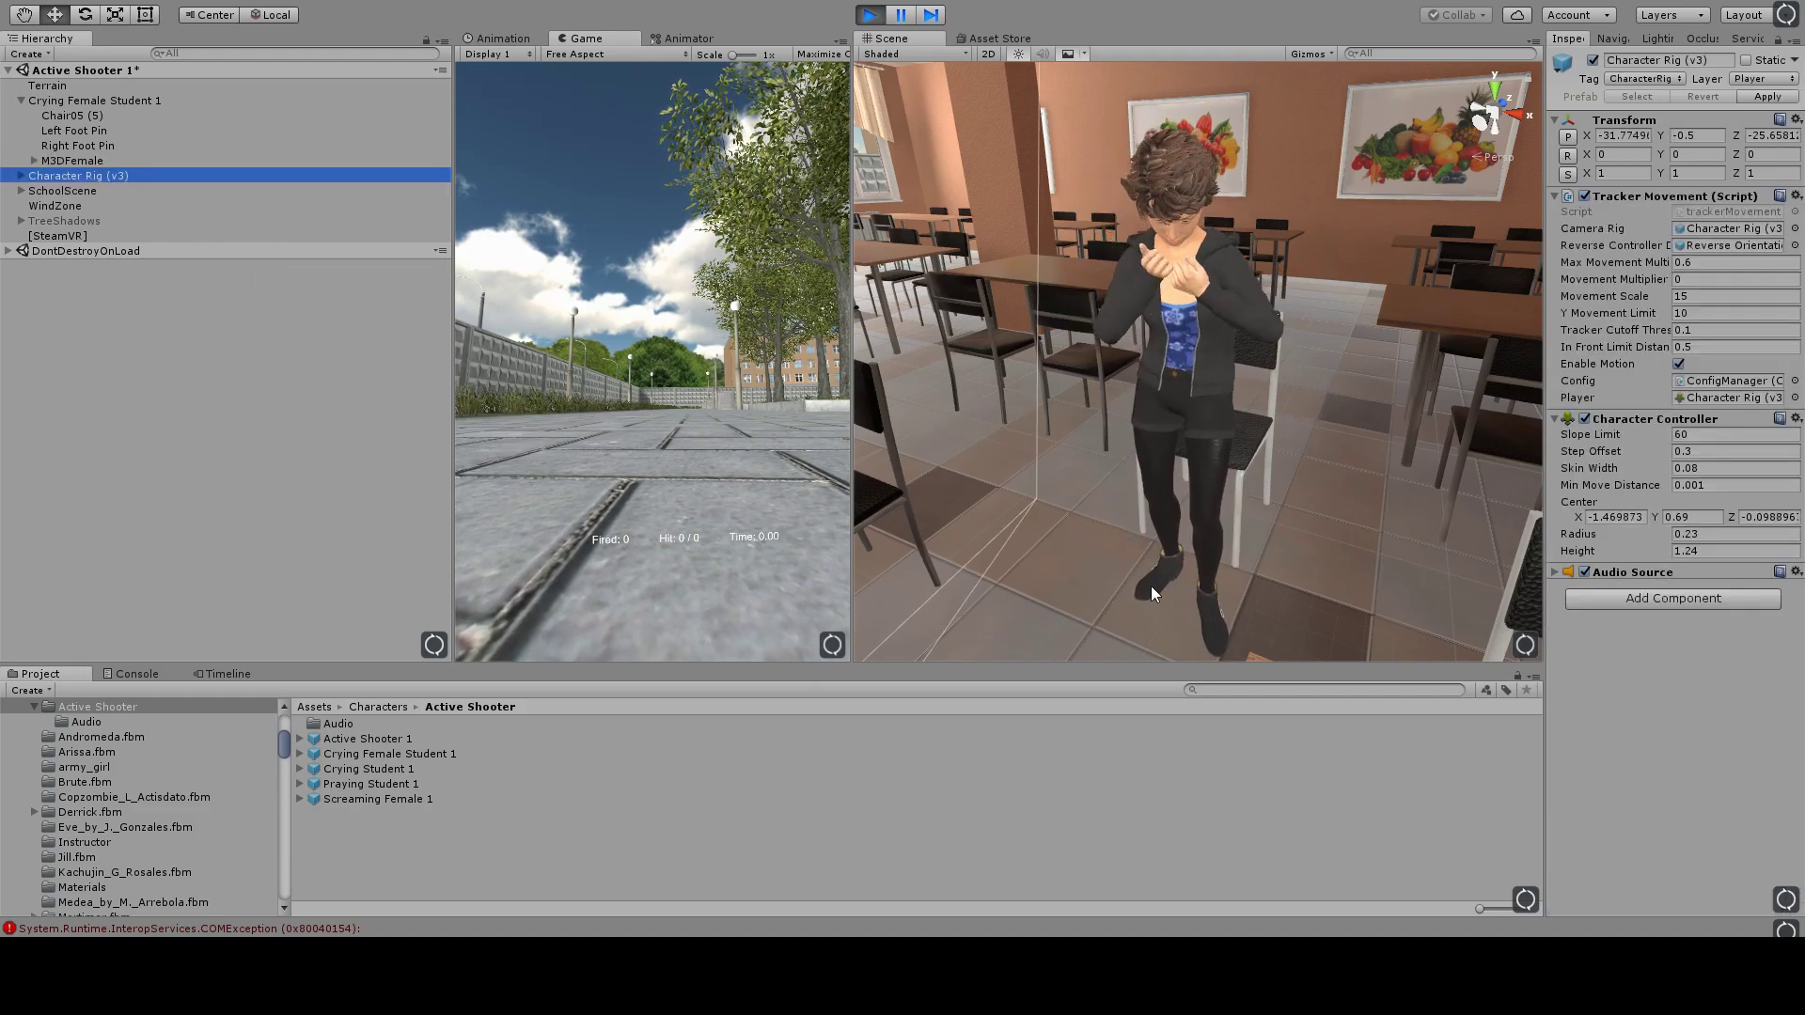
pyautogui.moveTo(1364, 377); pyautogui.dragTo(1165, 435, button='middle')
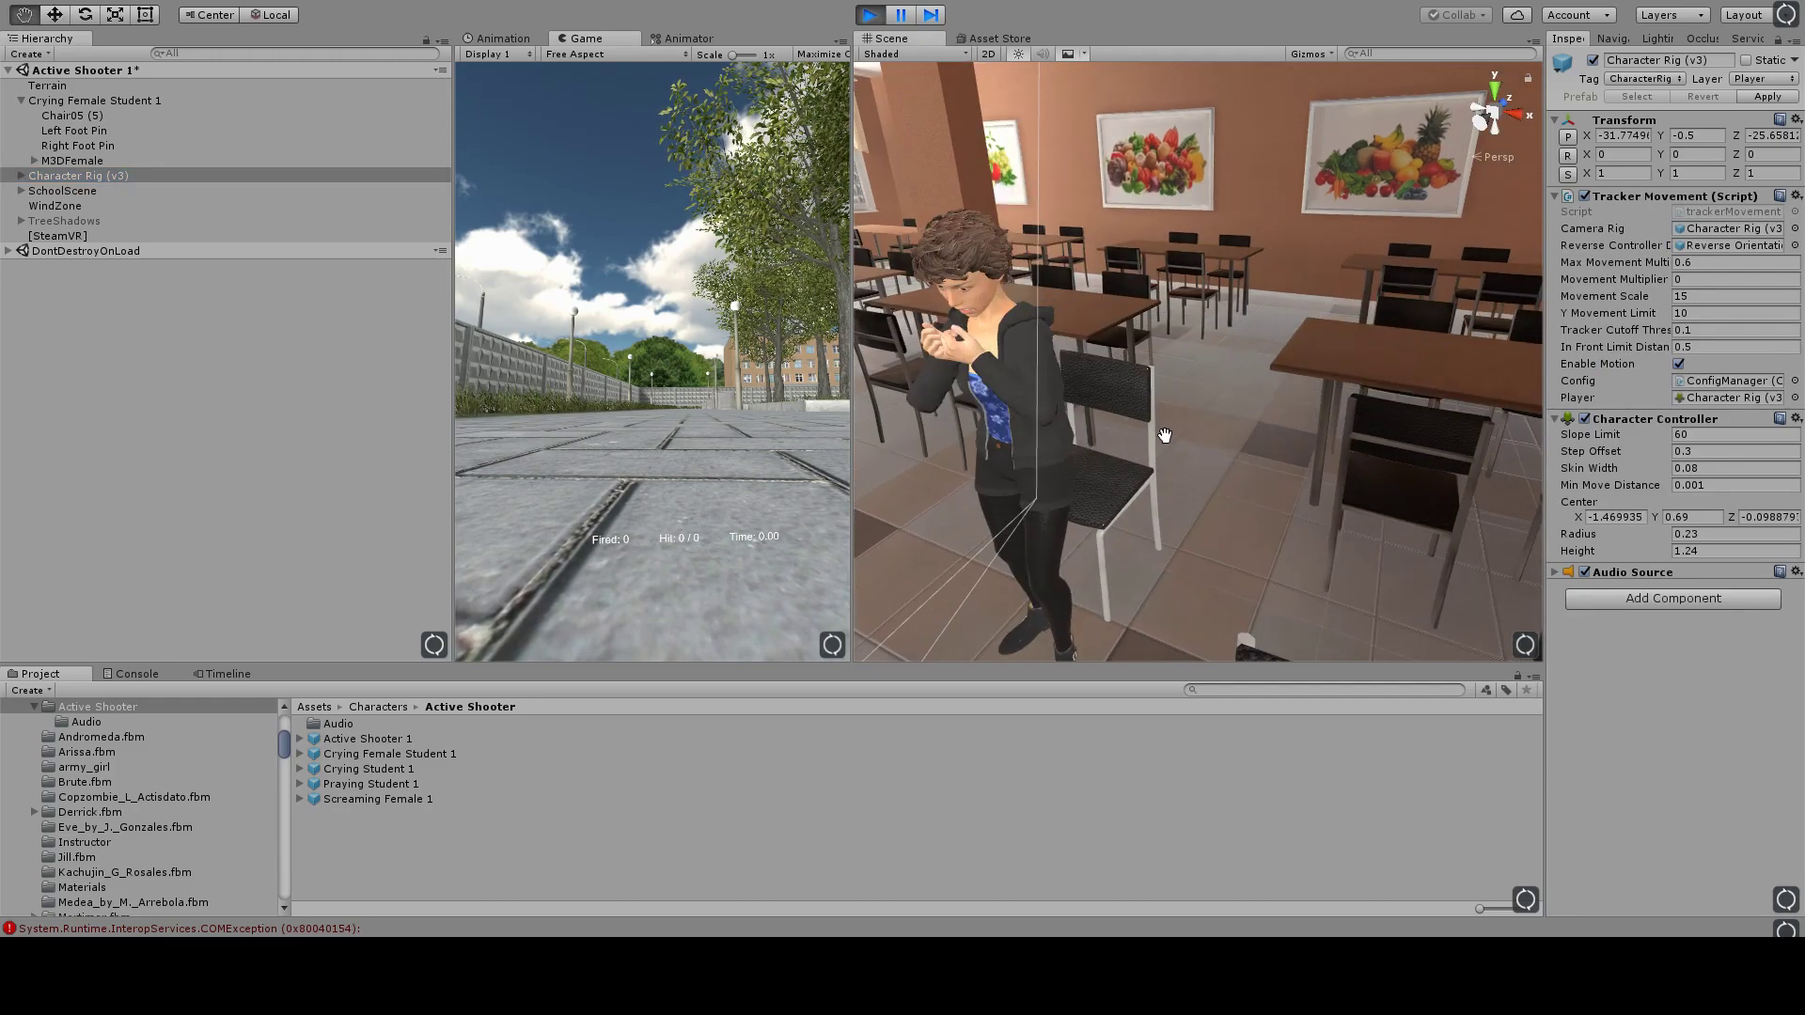
pyautogui.keyDown('alt'); pyautogui.moveTo(1165, 436); pyautogui.dragTo(1217, 289); pyautogui.keyUp('alt')
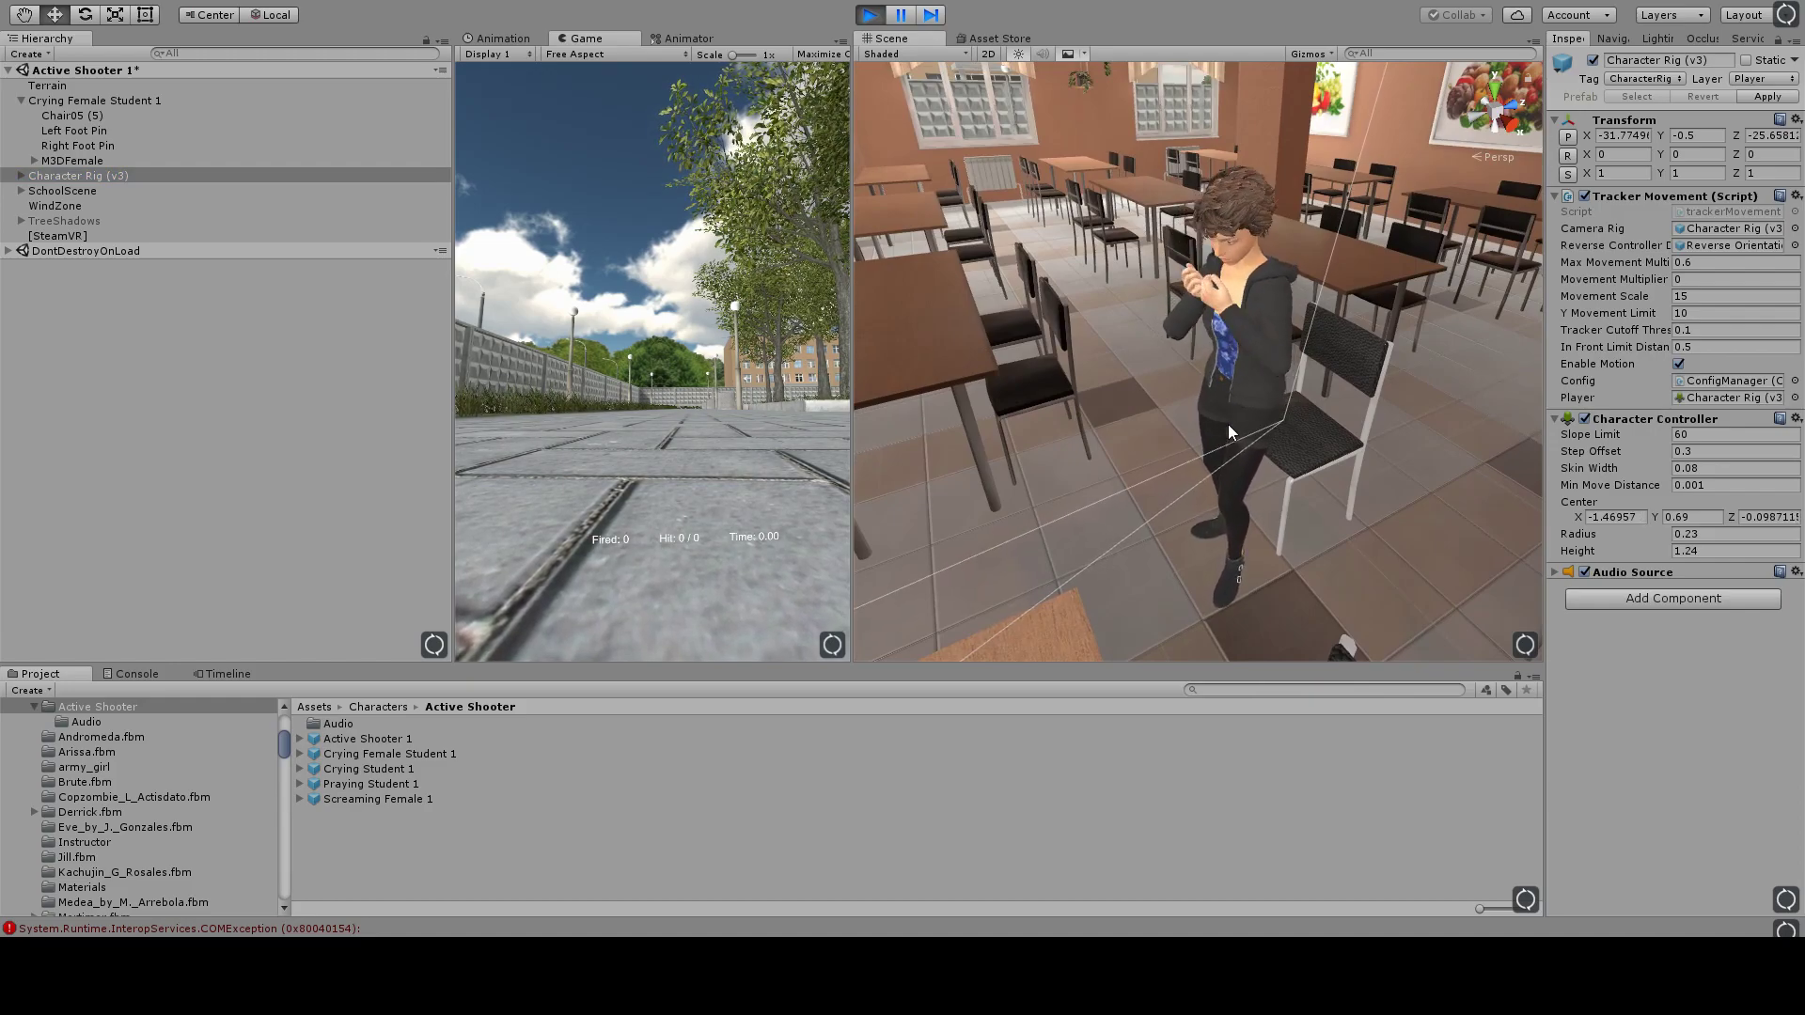
# Step: Enable Full Body Biped IK on M3DFemale, then select Character Rig (v3)
pyautogui.click(64, 162)
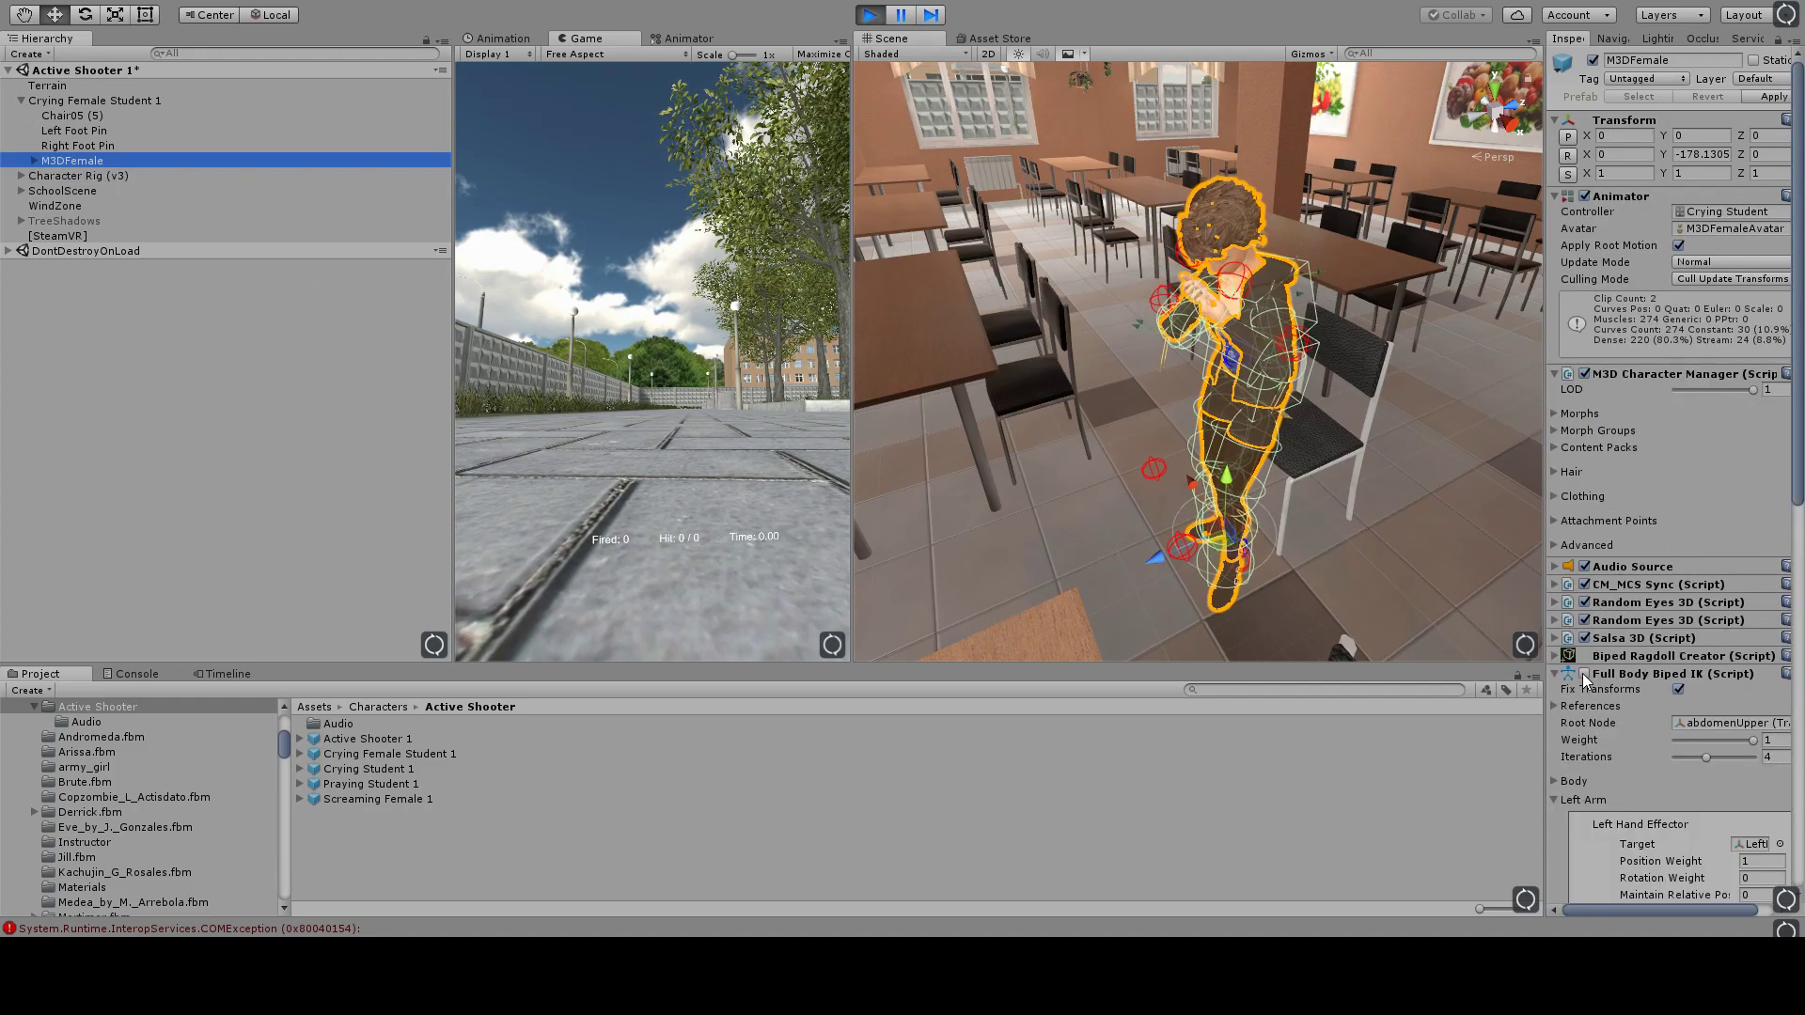
pyautogui.click(1585, 674)
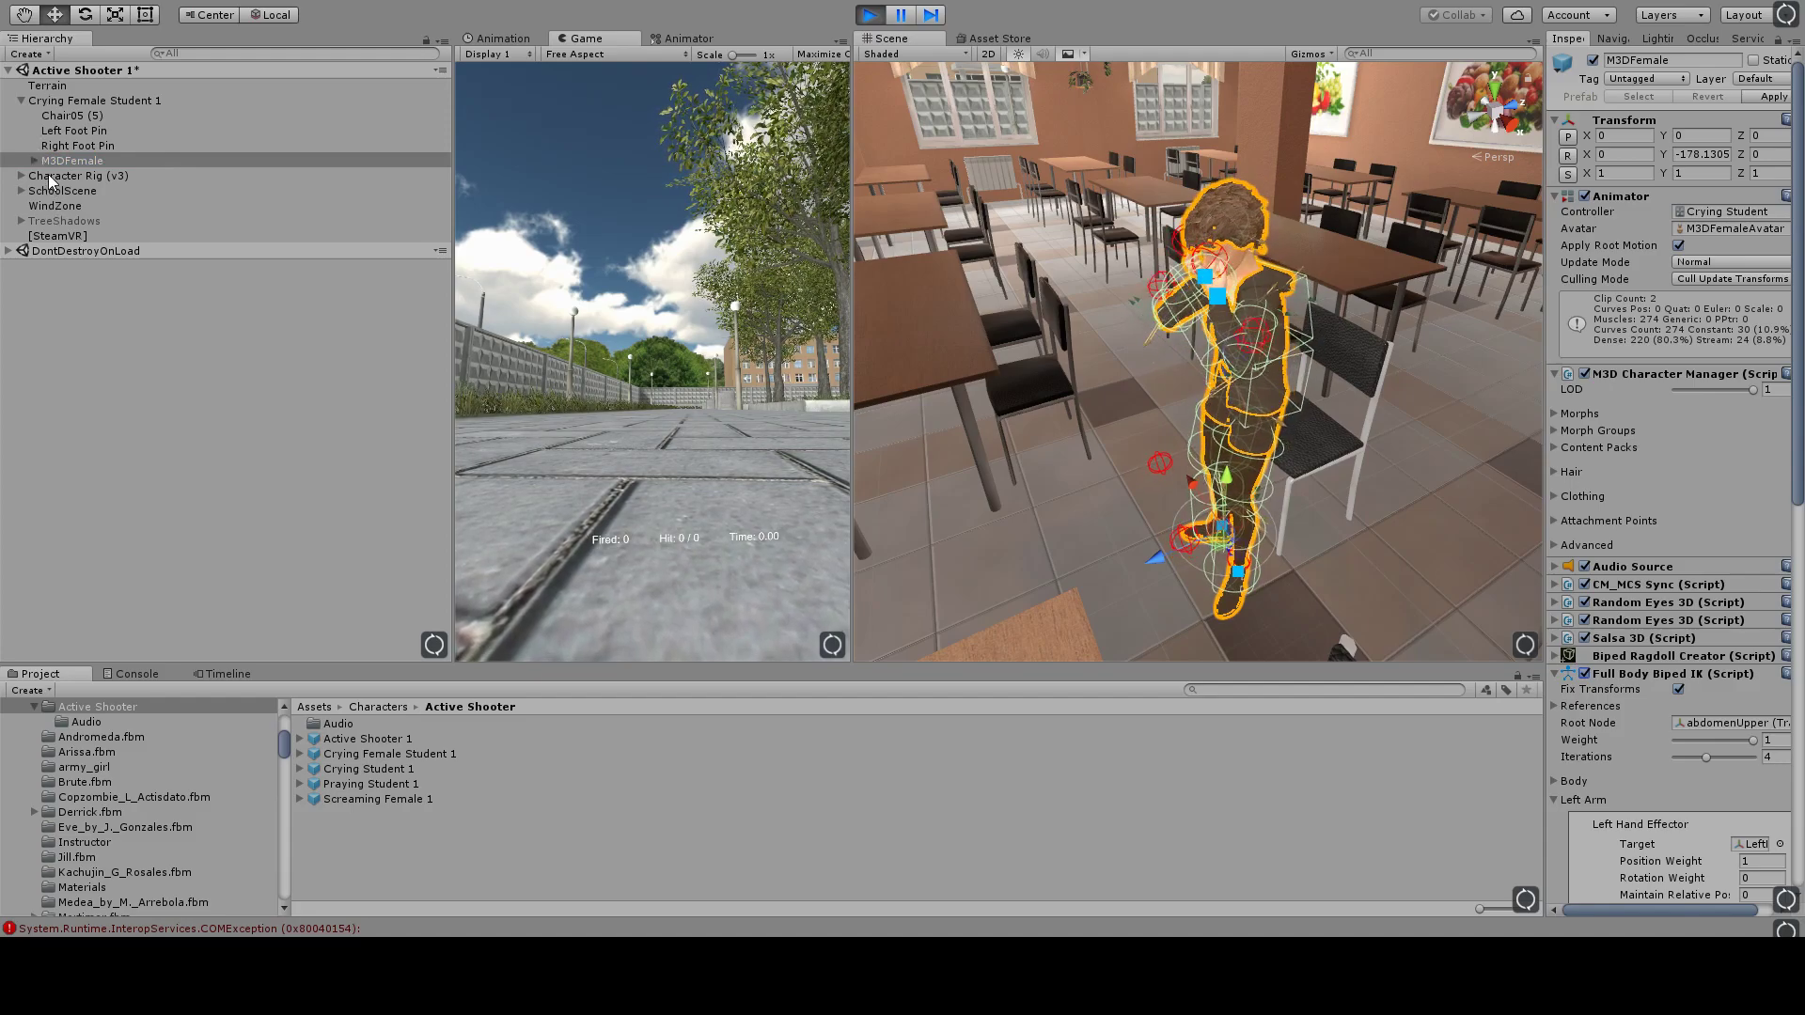
pyautogui.click(85, 176)
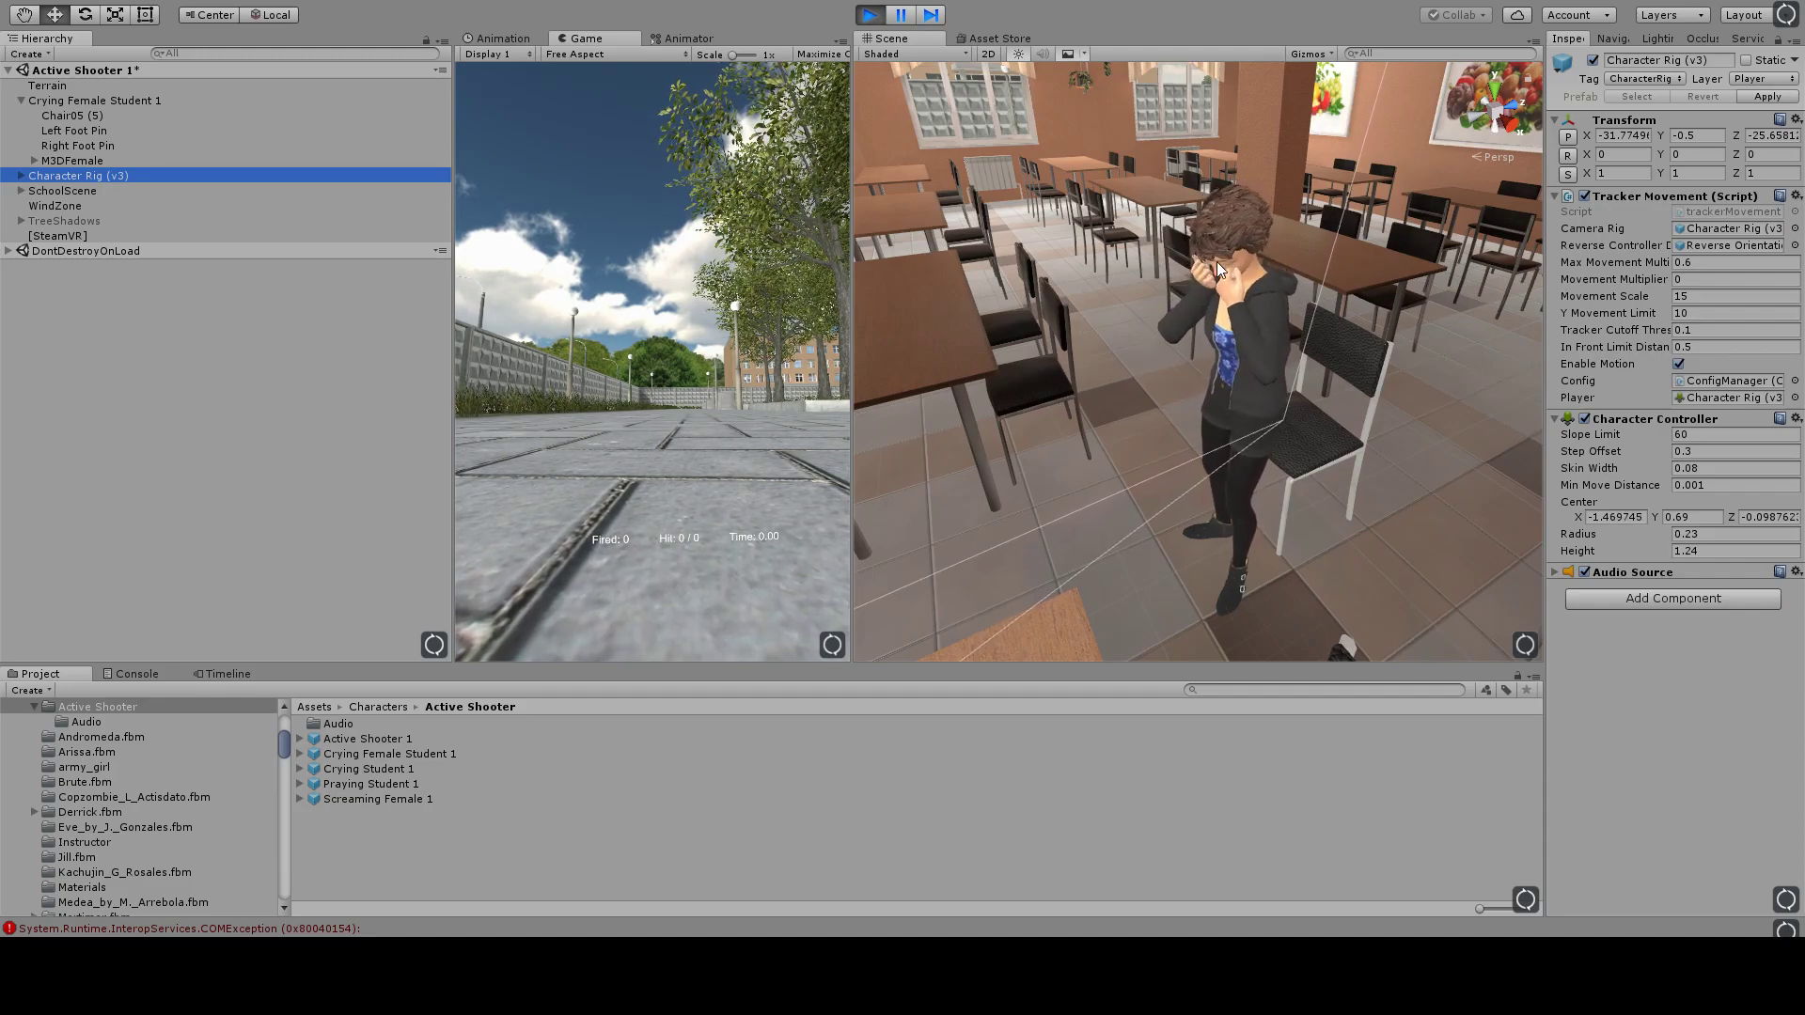
# Step: Zoom and orbit close to the student's face to examine her hands, then reselect M3DFemale
pyautogui.moveTo(1277, 318); pyautogui.dragTo(1126, 347, button='right')
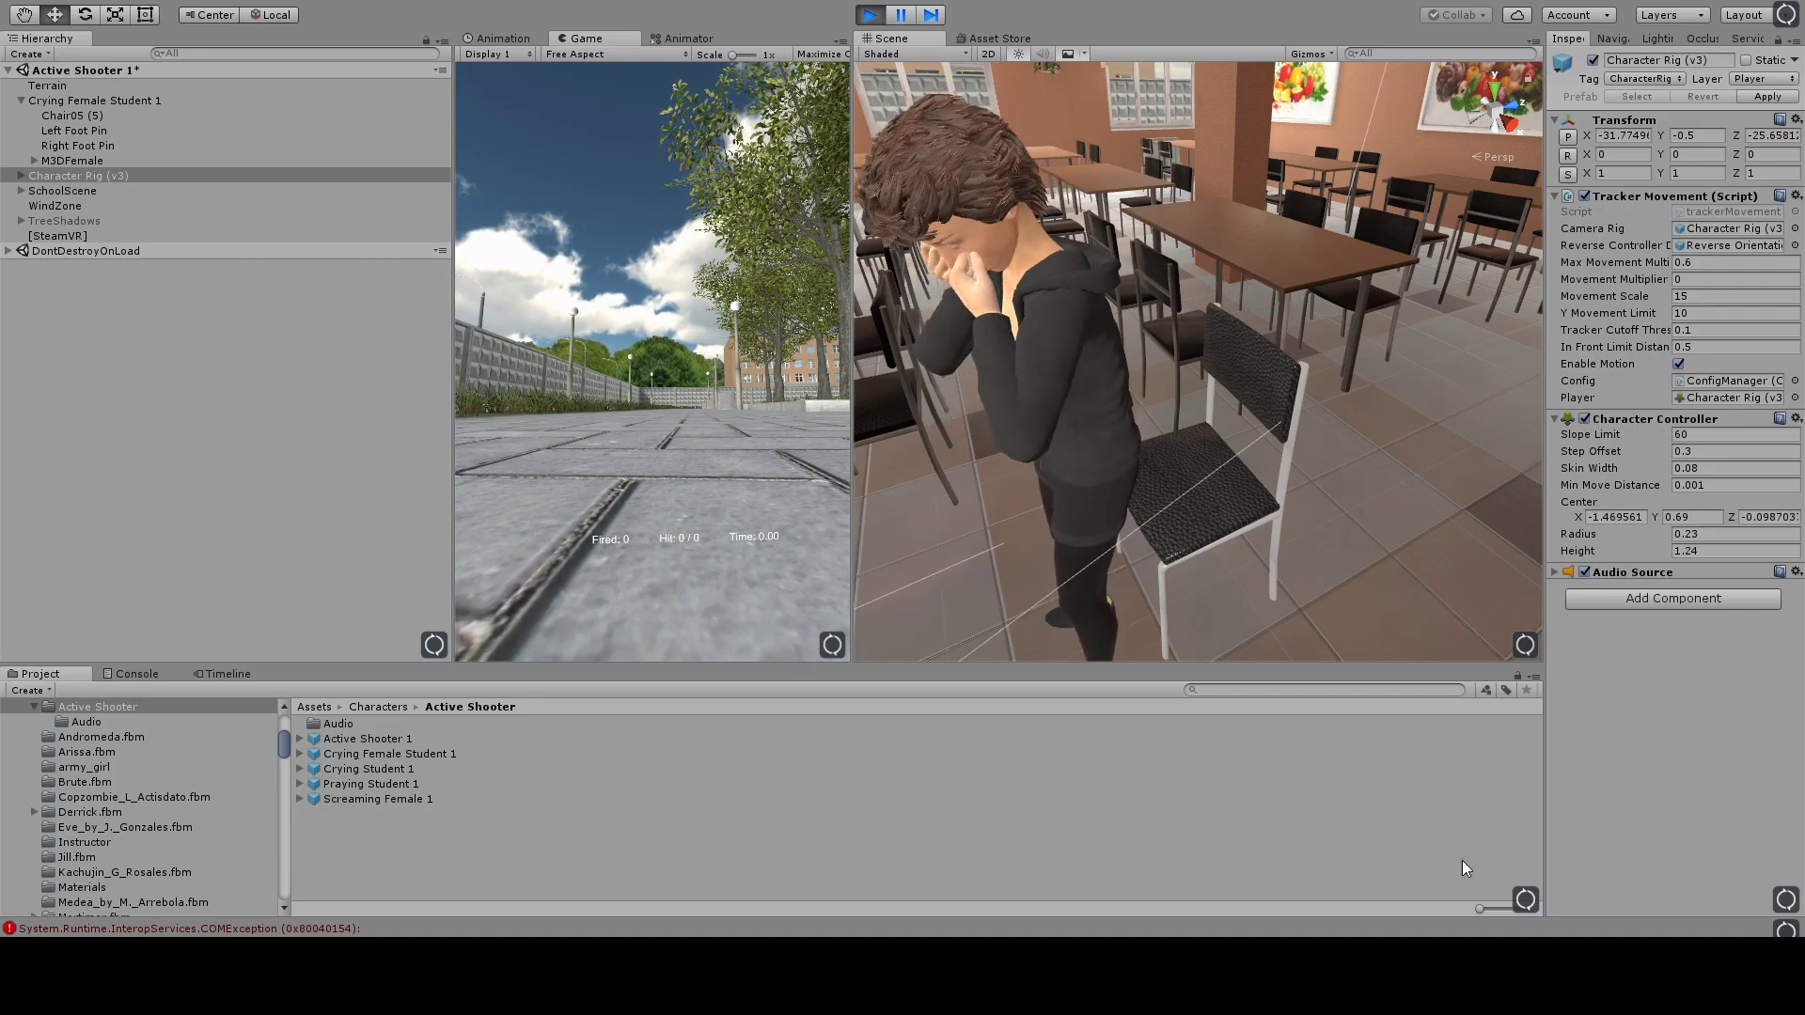
pyautogui.moveTo(1053, 468); pyautogui.dragTo(1279, 187, button='right')
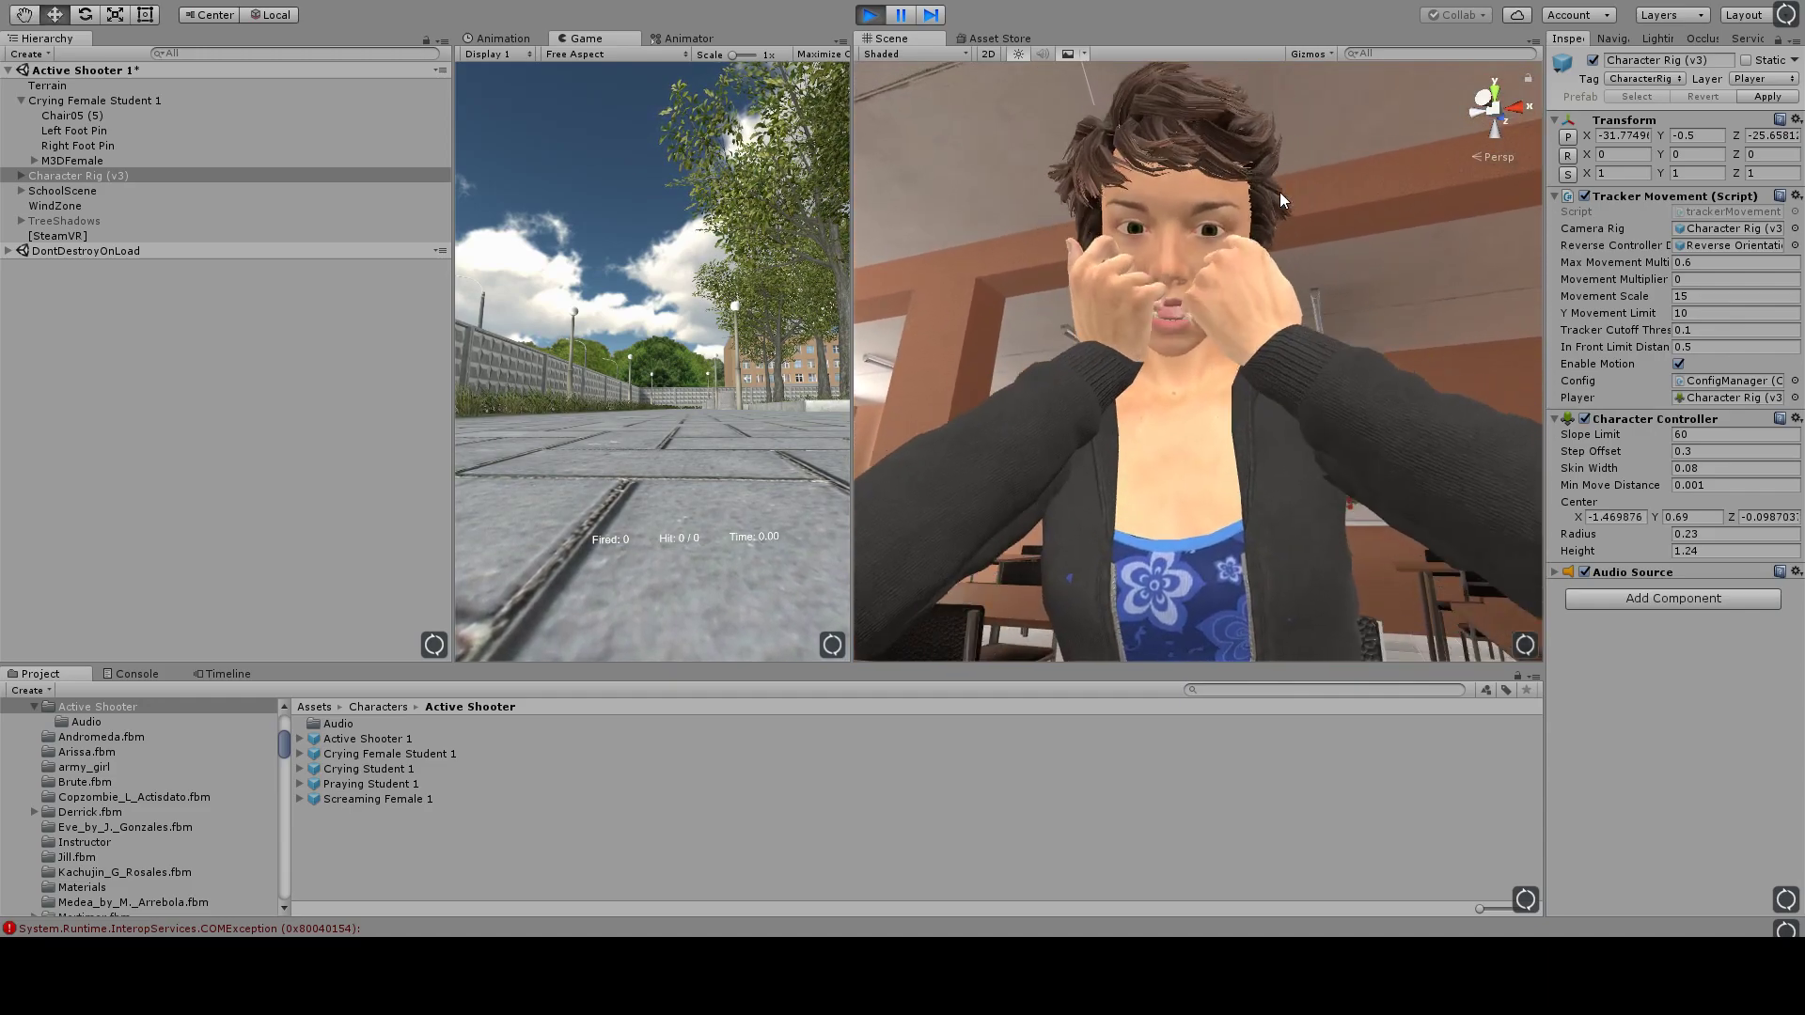
pyautogui.scroll(-5, 1279, 194)
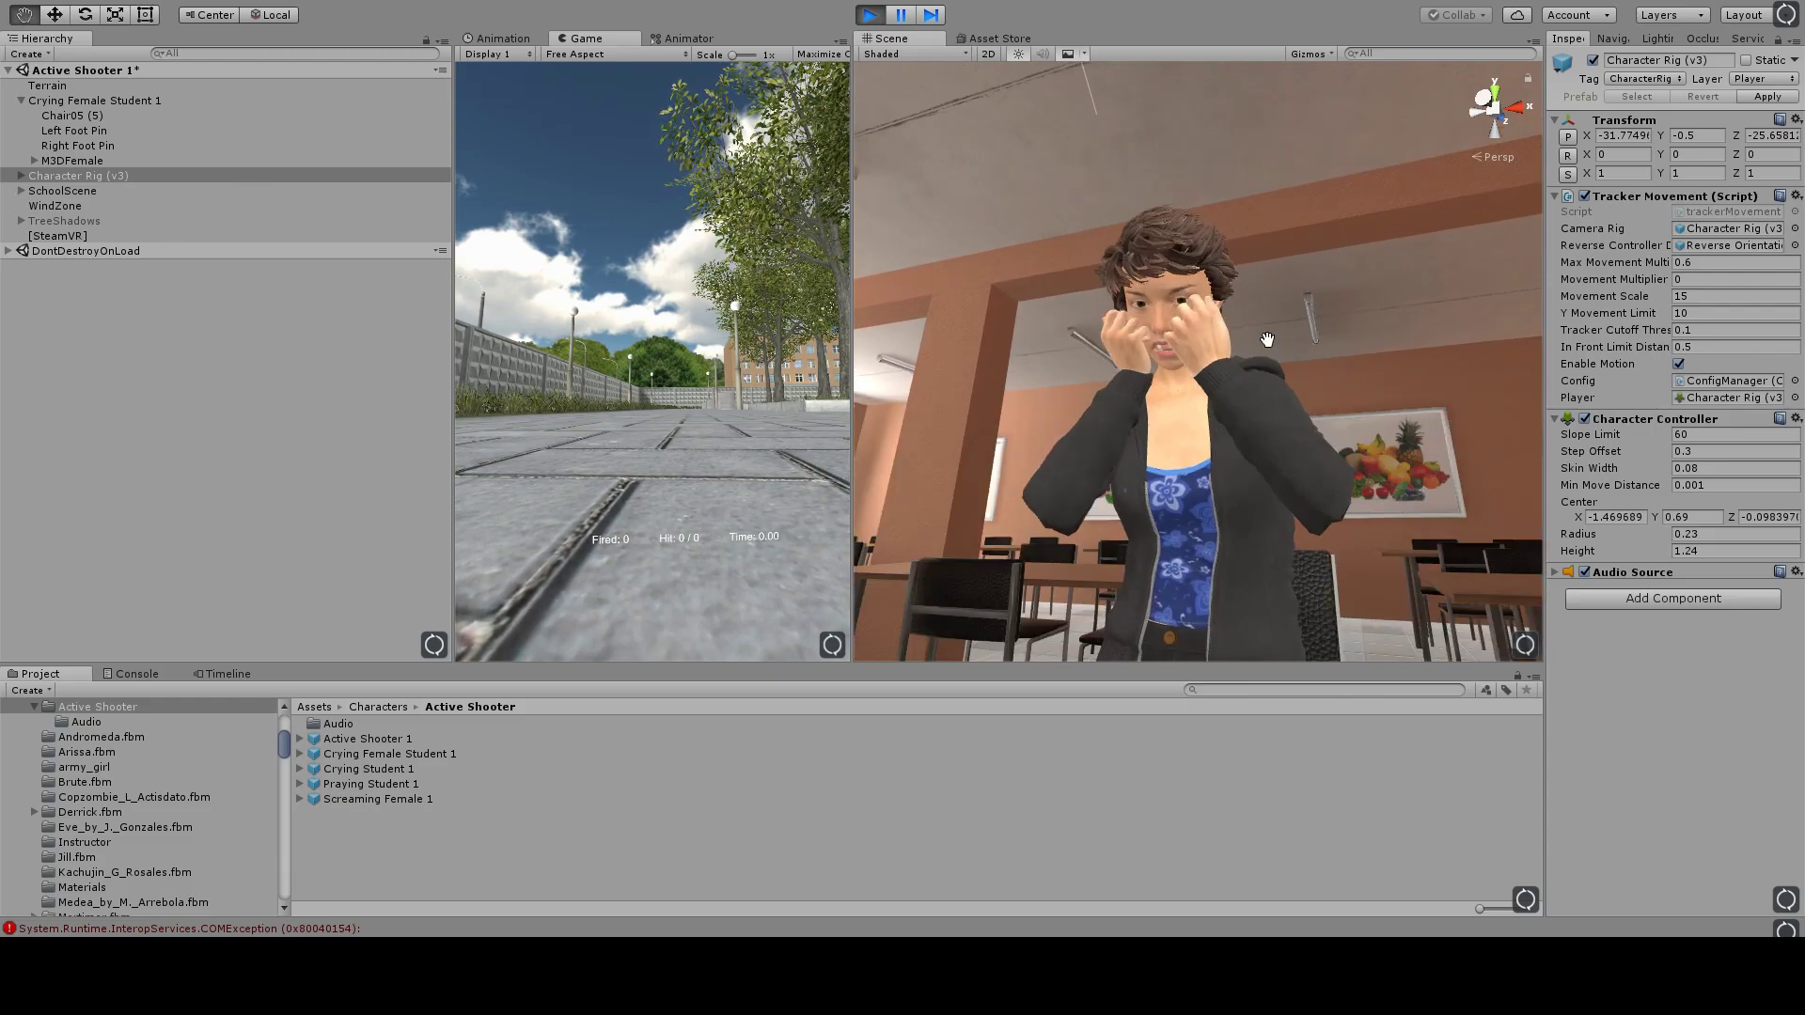
pyautogui.moveTo(1259, 348); pyautogui.dragTo(1192, 433, button='middle')
pyautogui.keyDown('alt'); pyautogui.moveTo(1193, 434); pyautogui.dragTo(1137, 504); pyautogui.keyUp('alt')
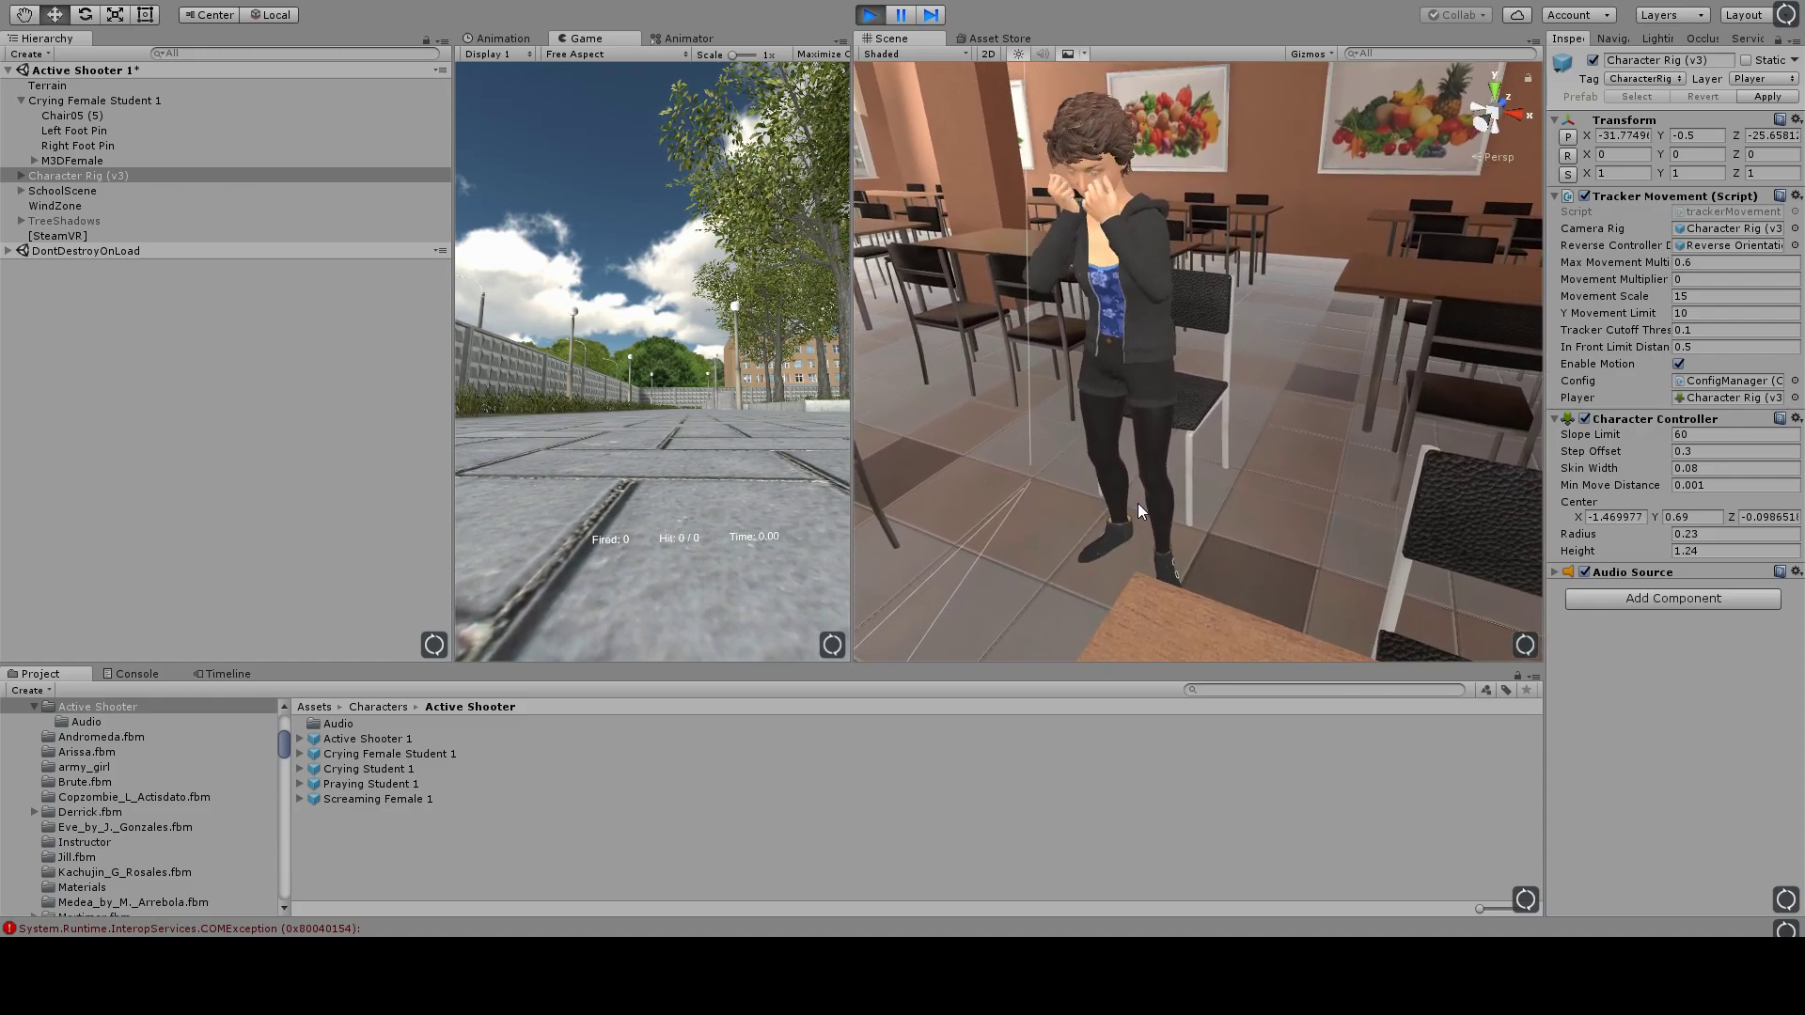
pyautogui.click(50, 160)
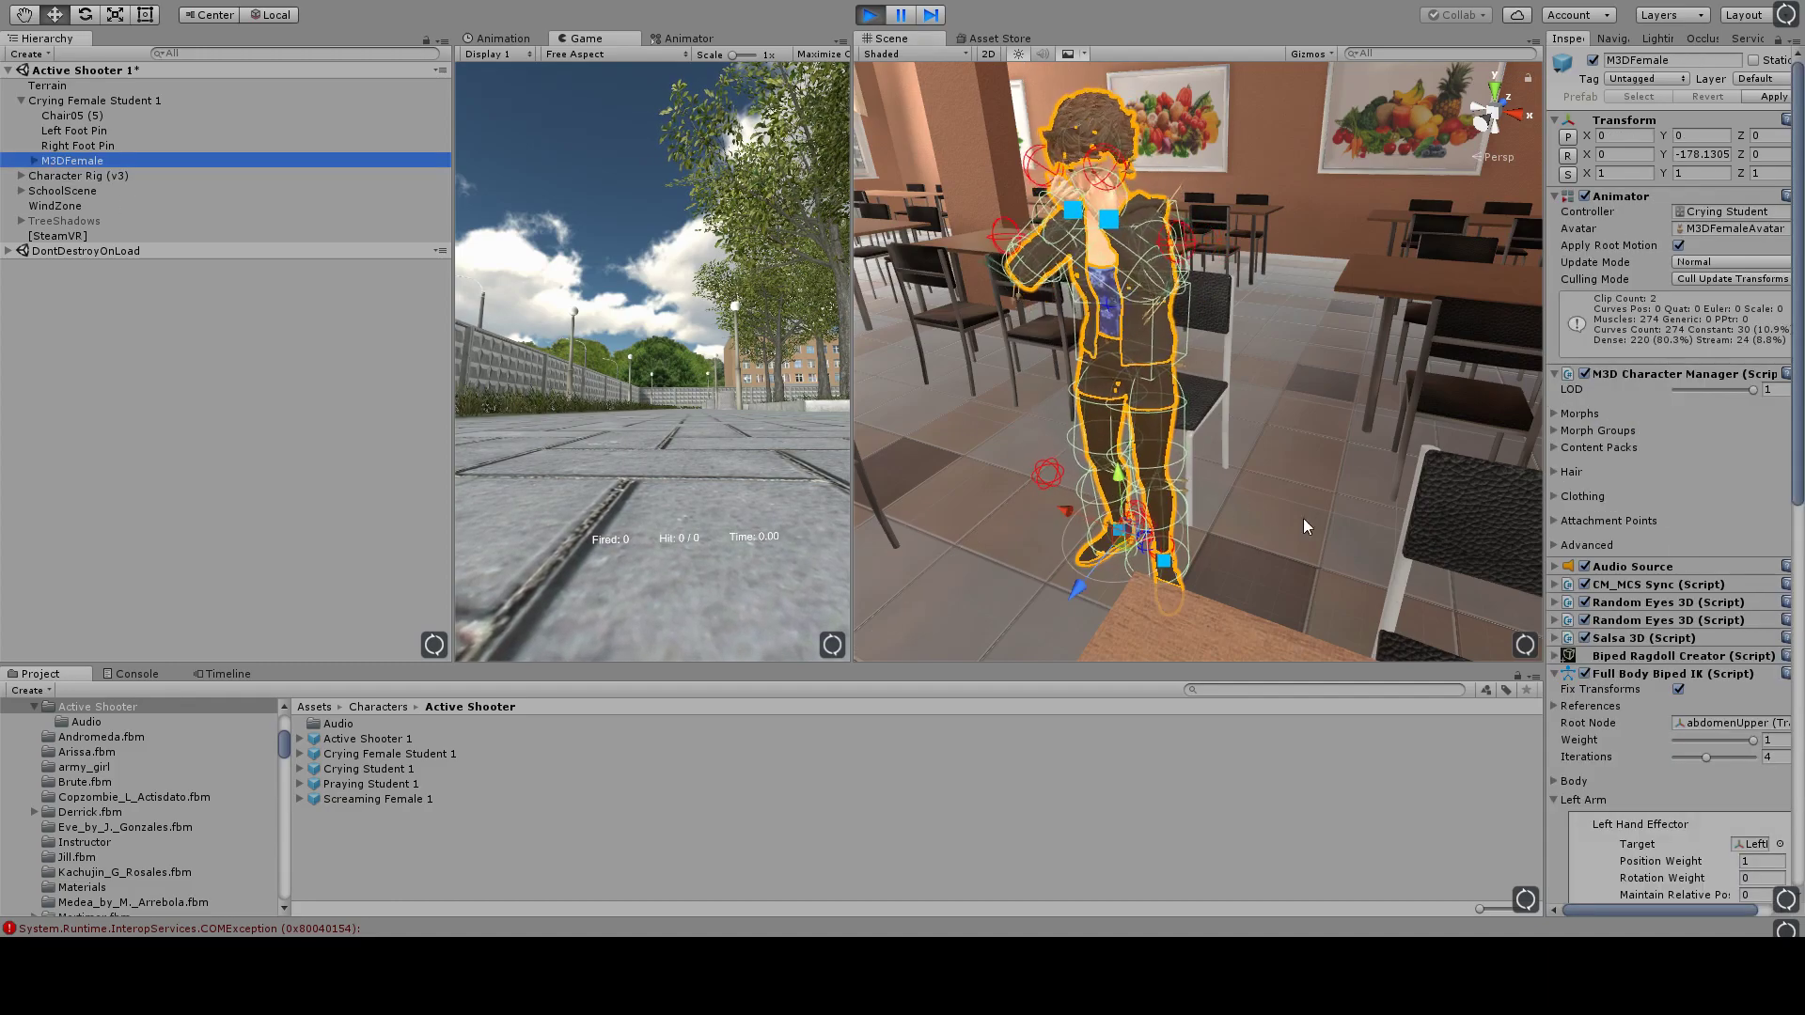
# Step: Untick Full Body Biped IK on M3DFemale and compare her pose between Character Rig (v3) and M3DFemale
pyautogui.click(1585, 674)
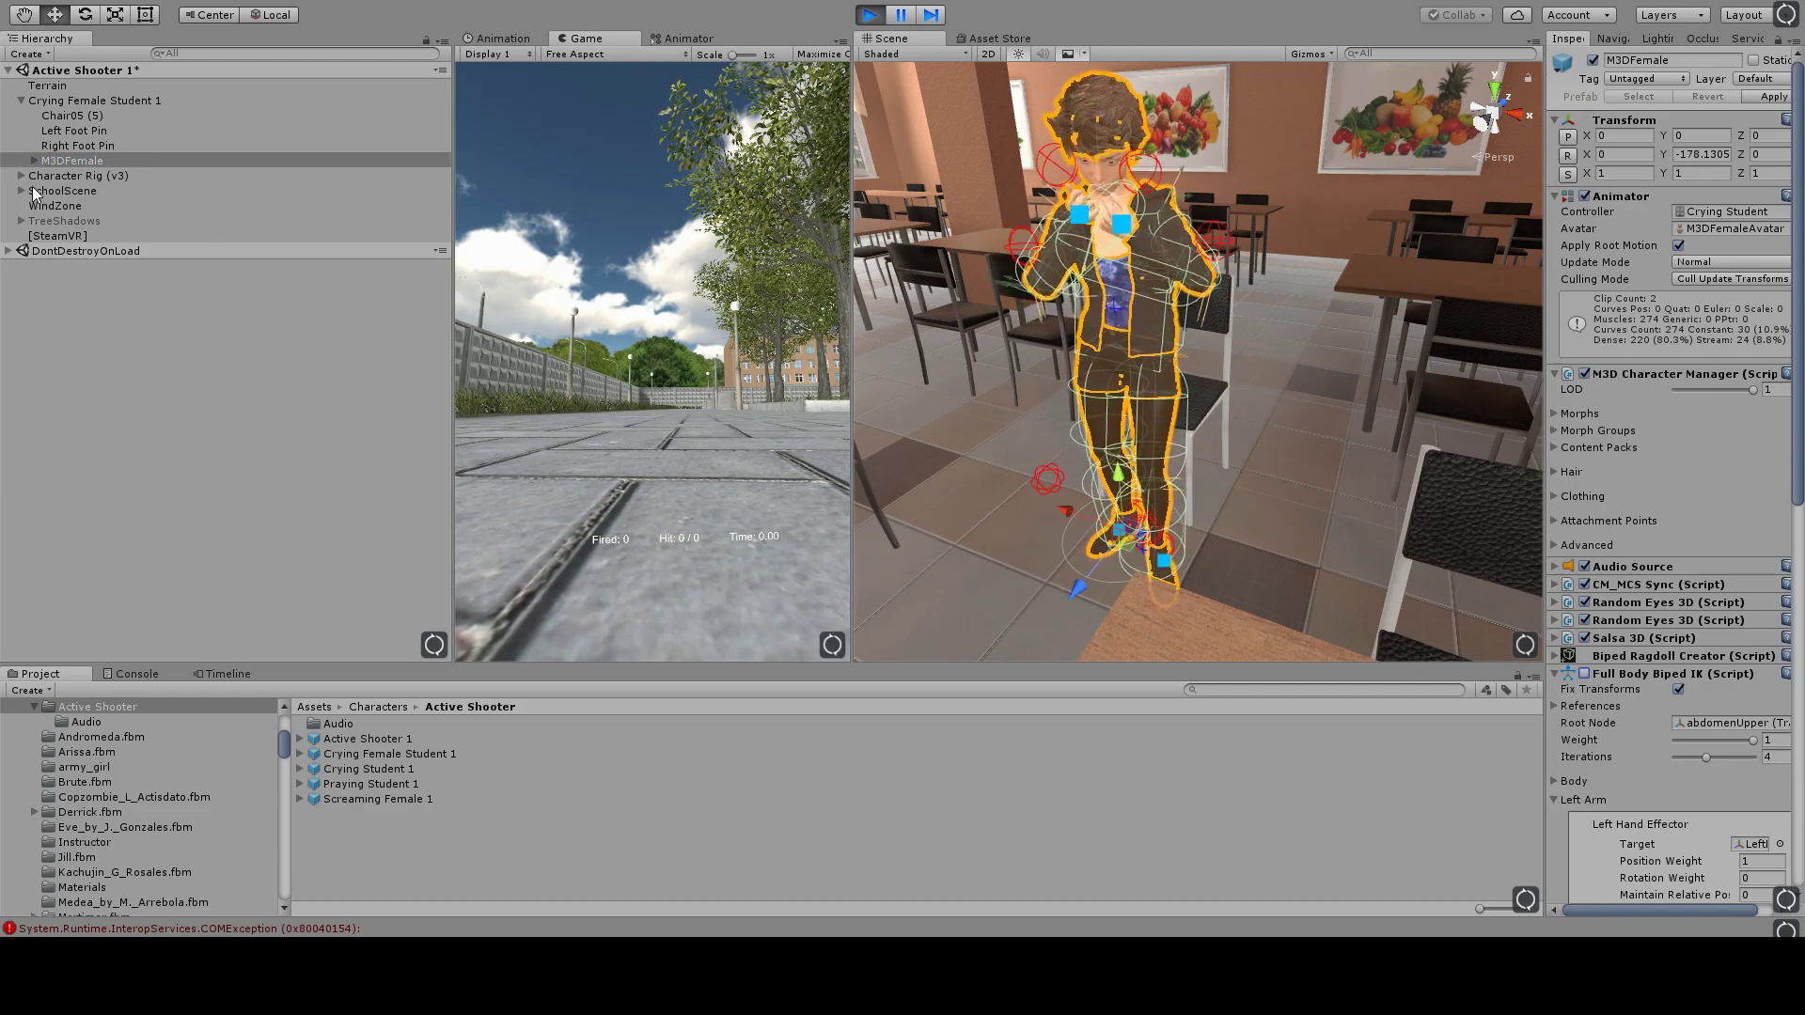
pyautogui.click(1057, 364)
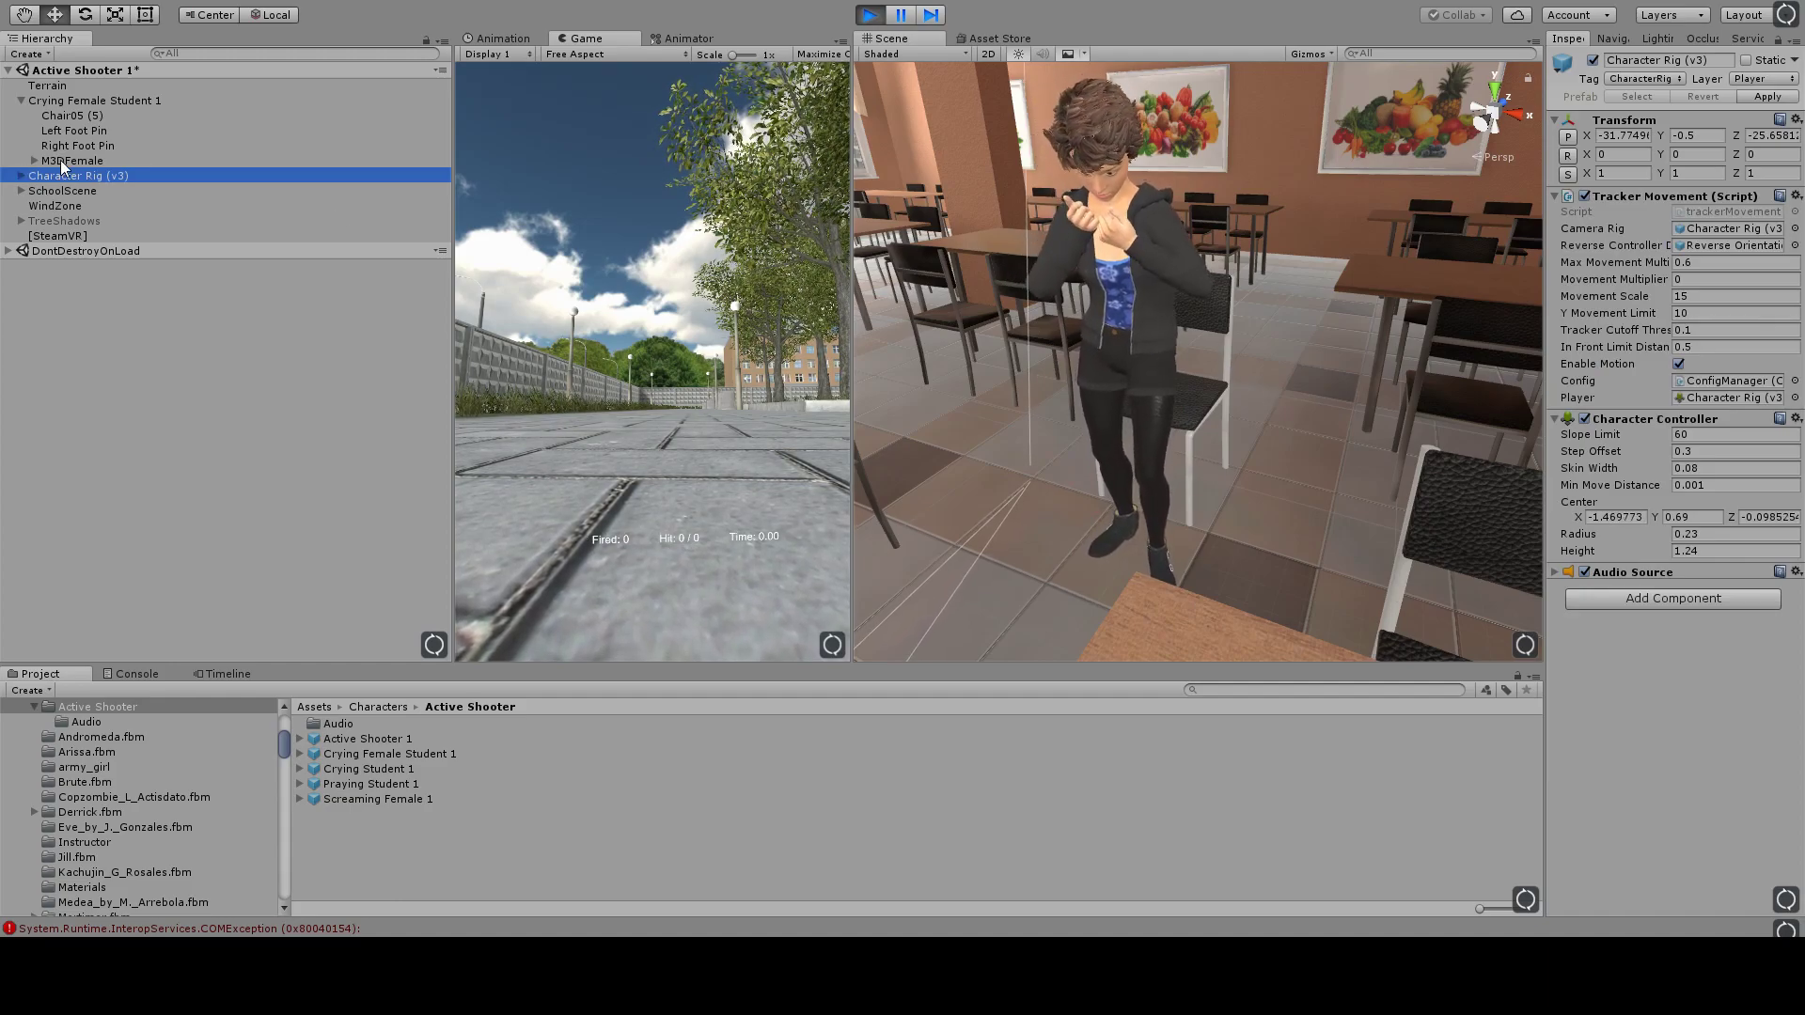
pyautogui.click(1142, 430)
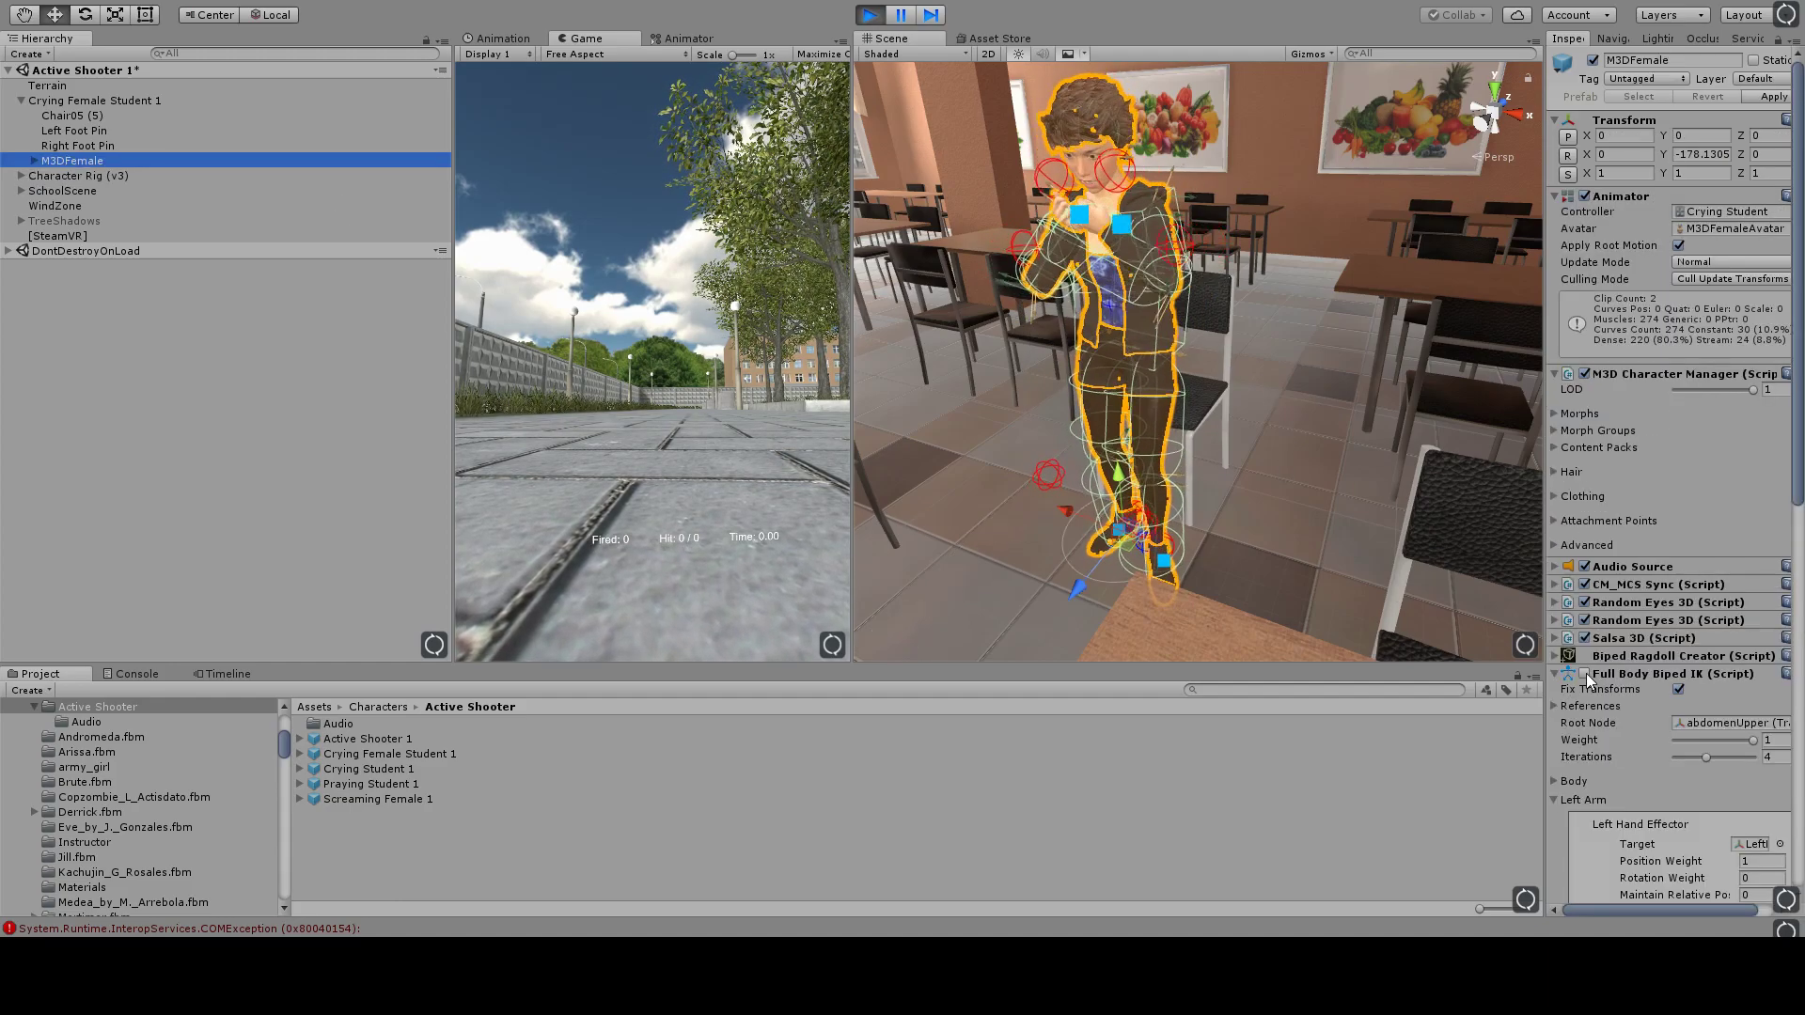
pyautogui.click(78, 175)
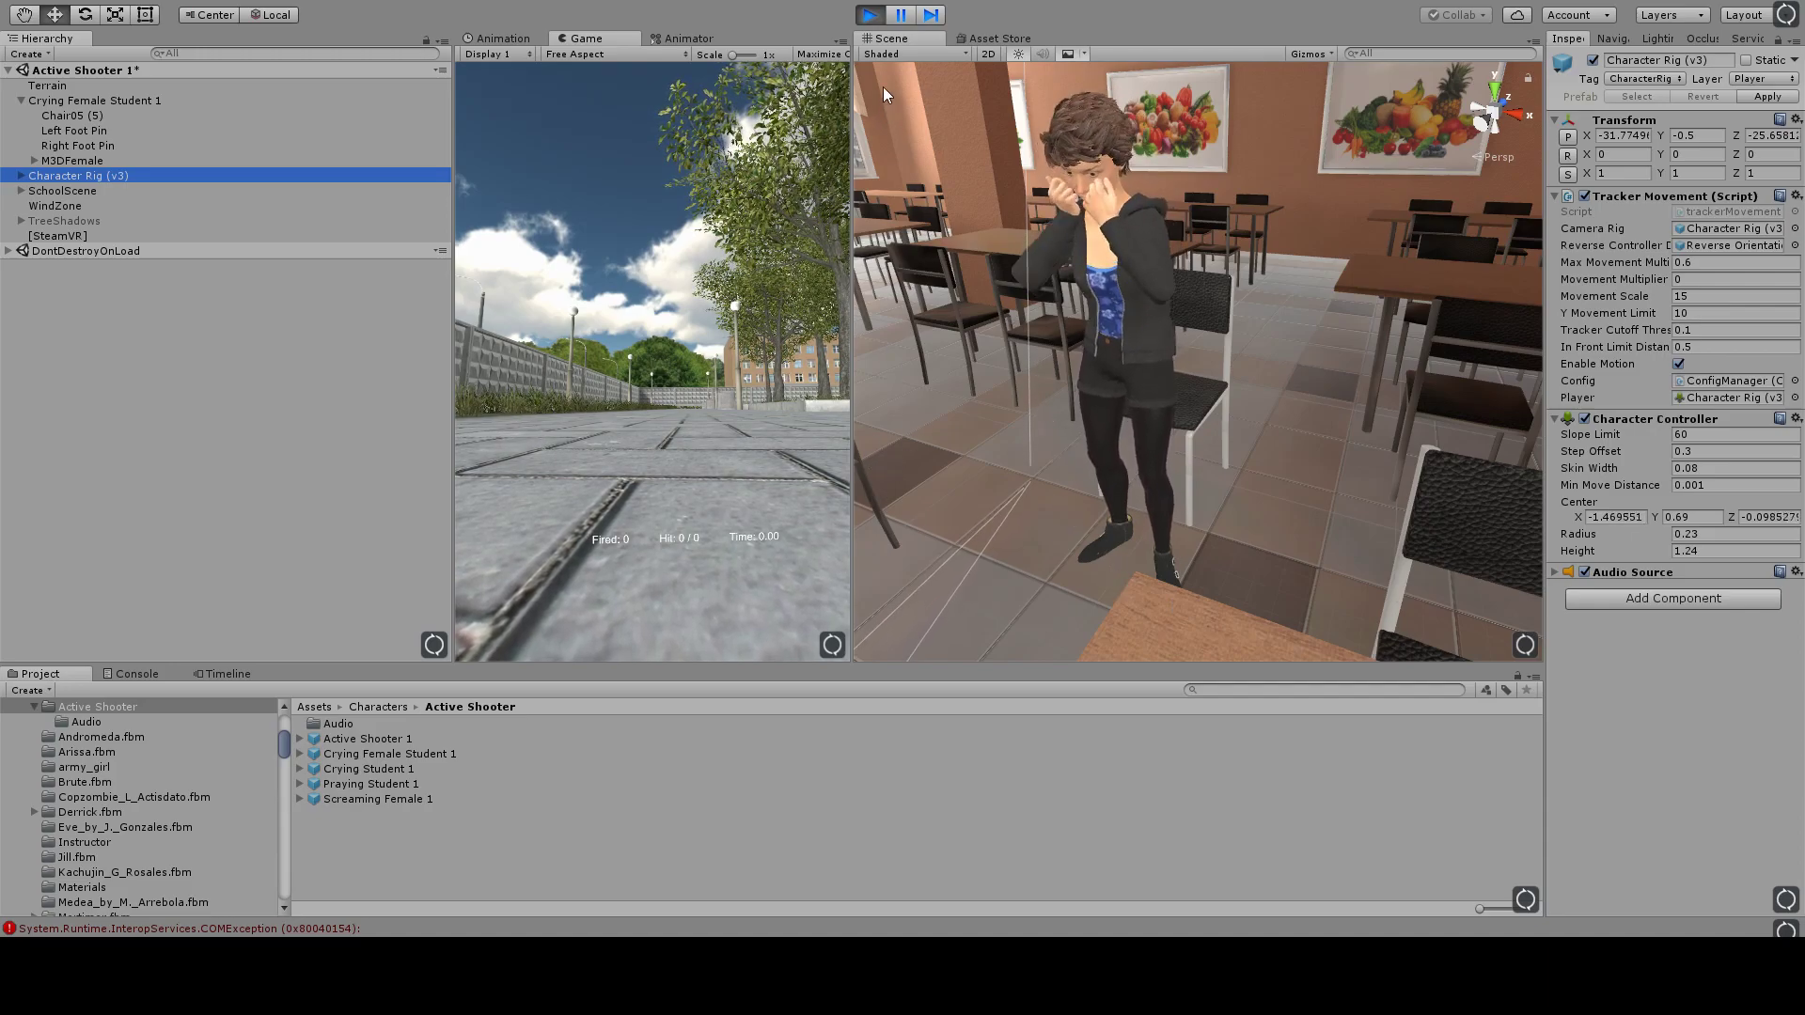
# Step: Stop play mode and show M3DFemale's Full Body Biped IK settings in a widened Inspector
pyautogui.click(870, 16)
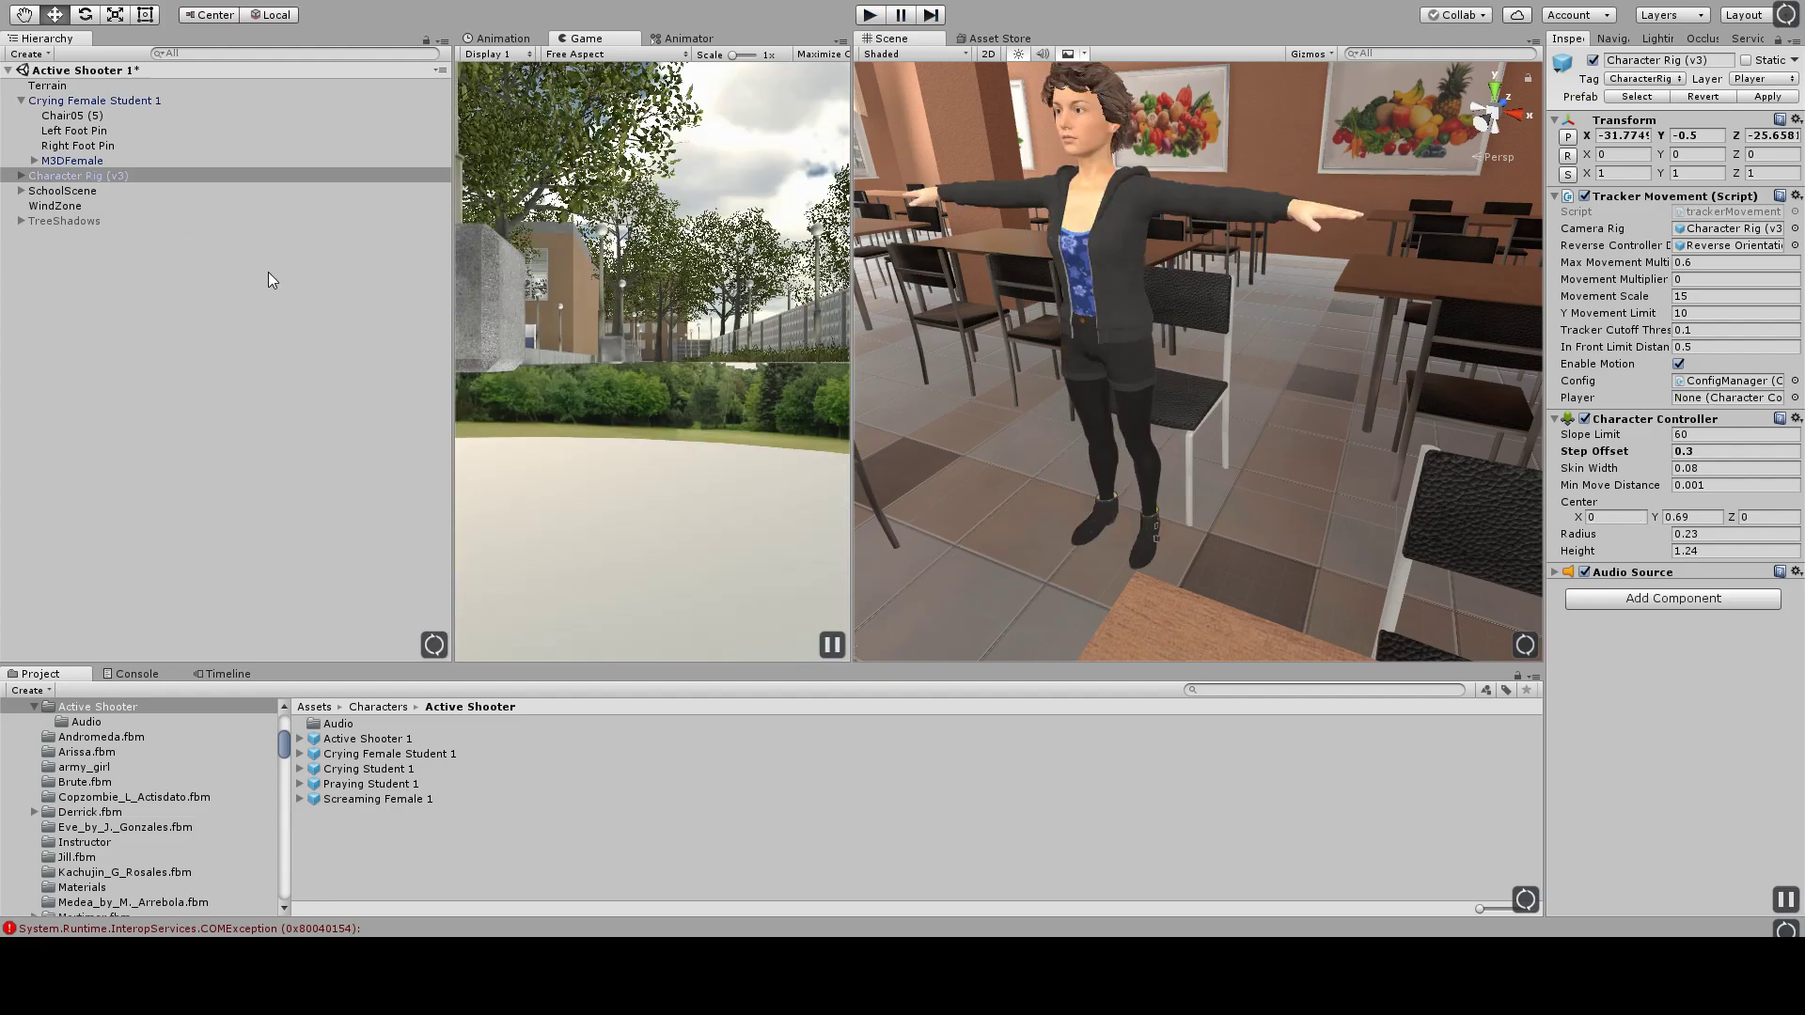
pyautogui.click(61, 163)
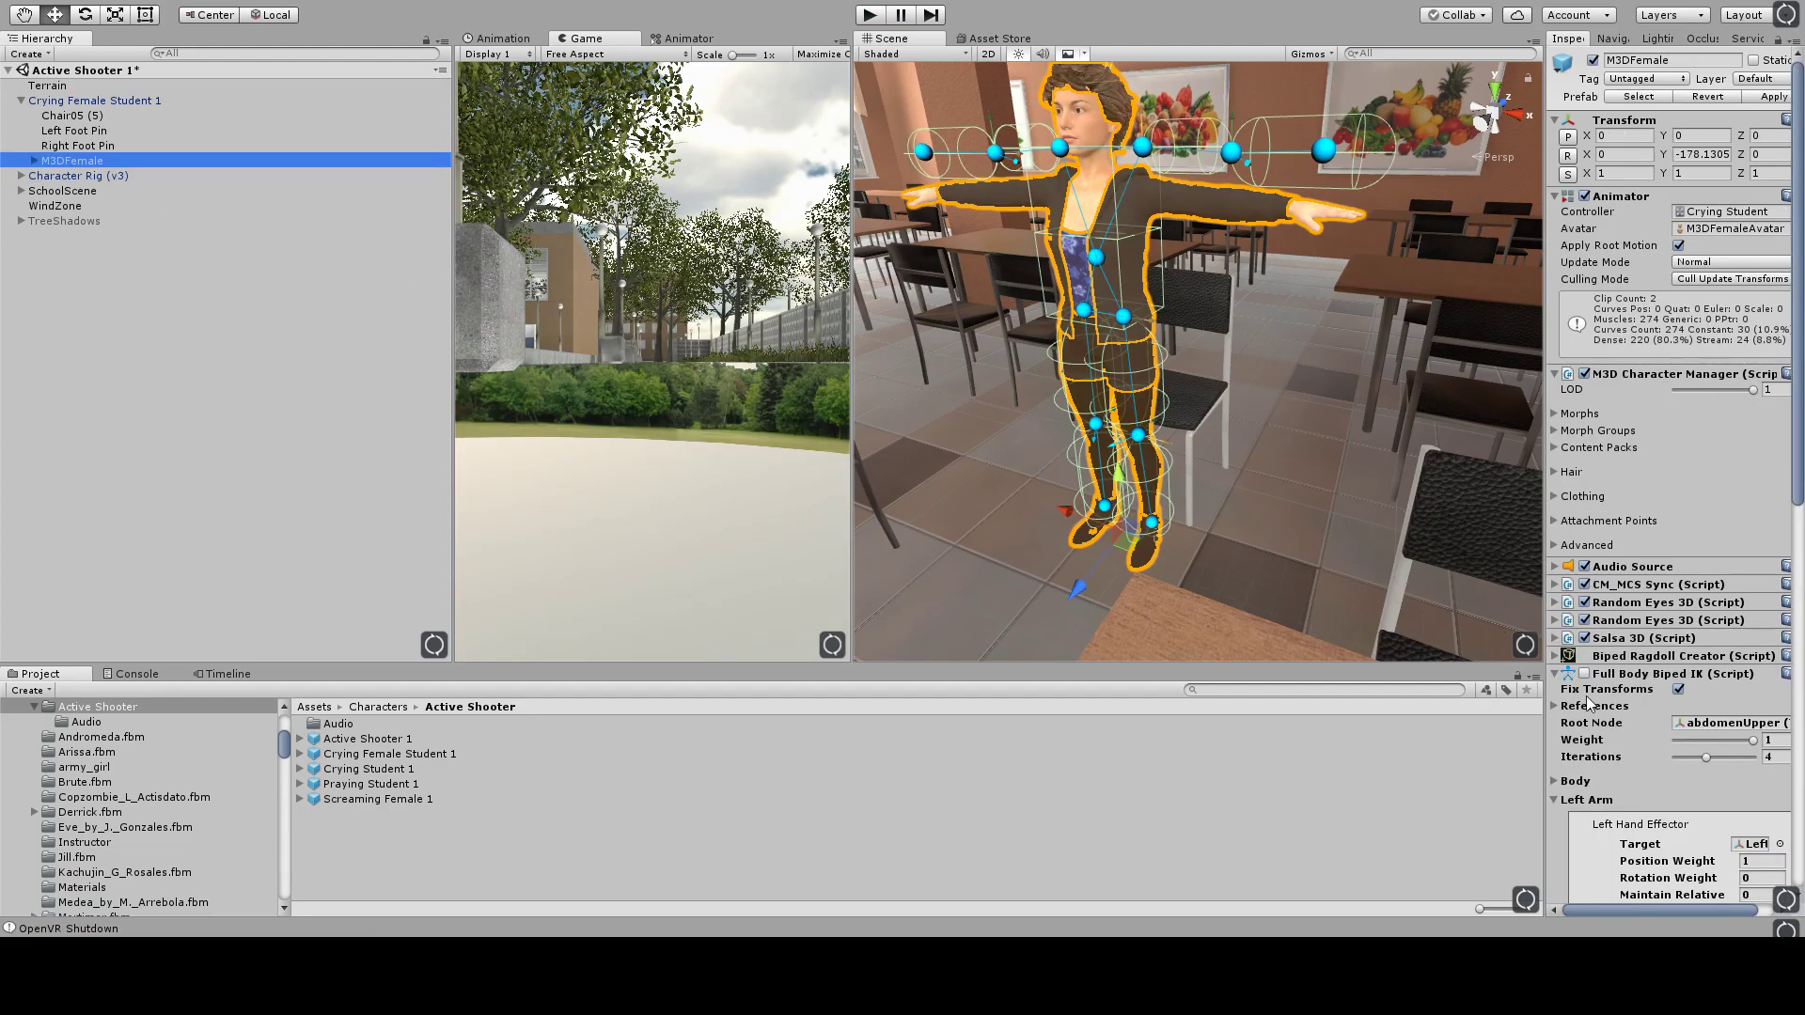
pyautogui.scroll(-7, 1587, 705)
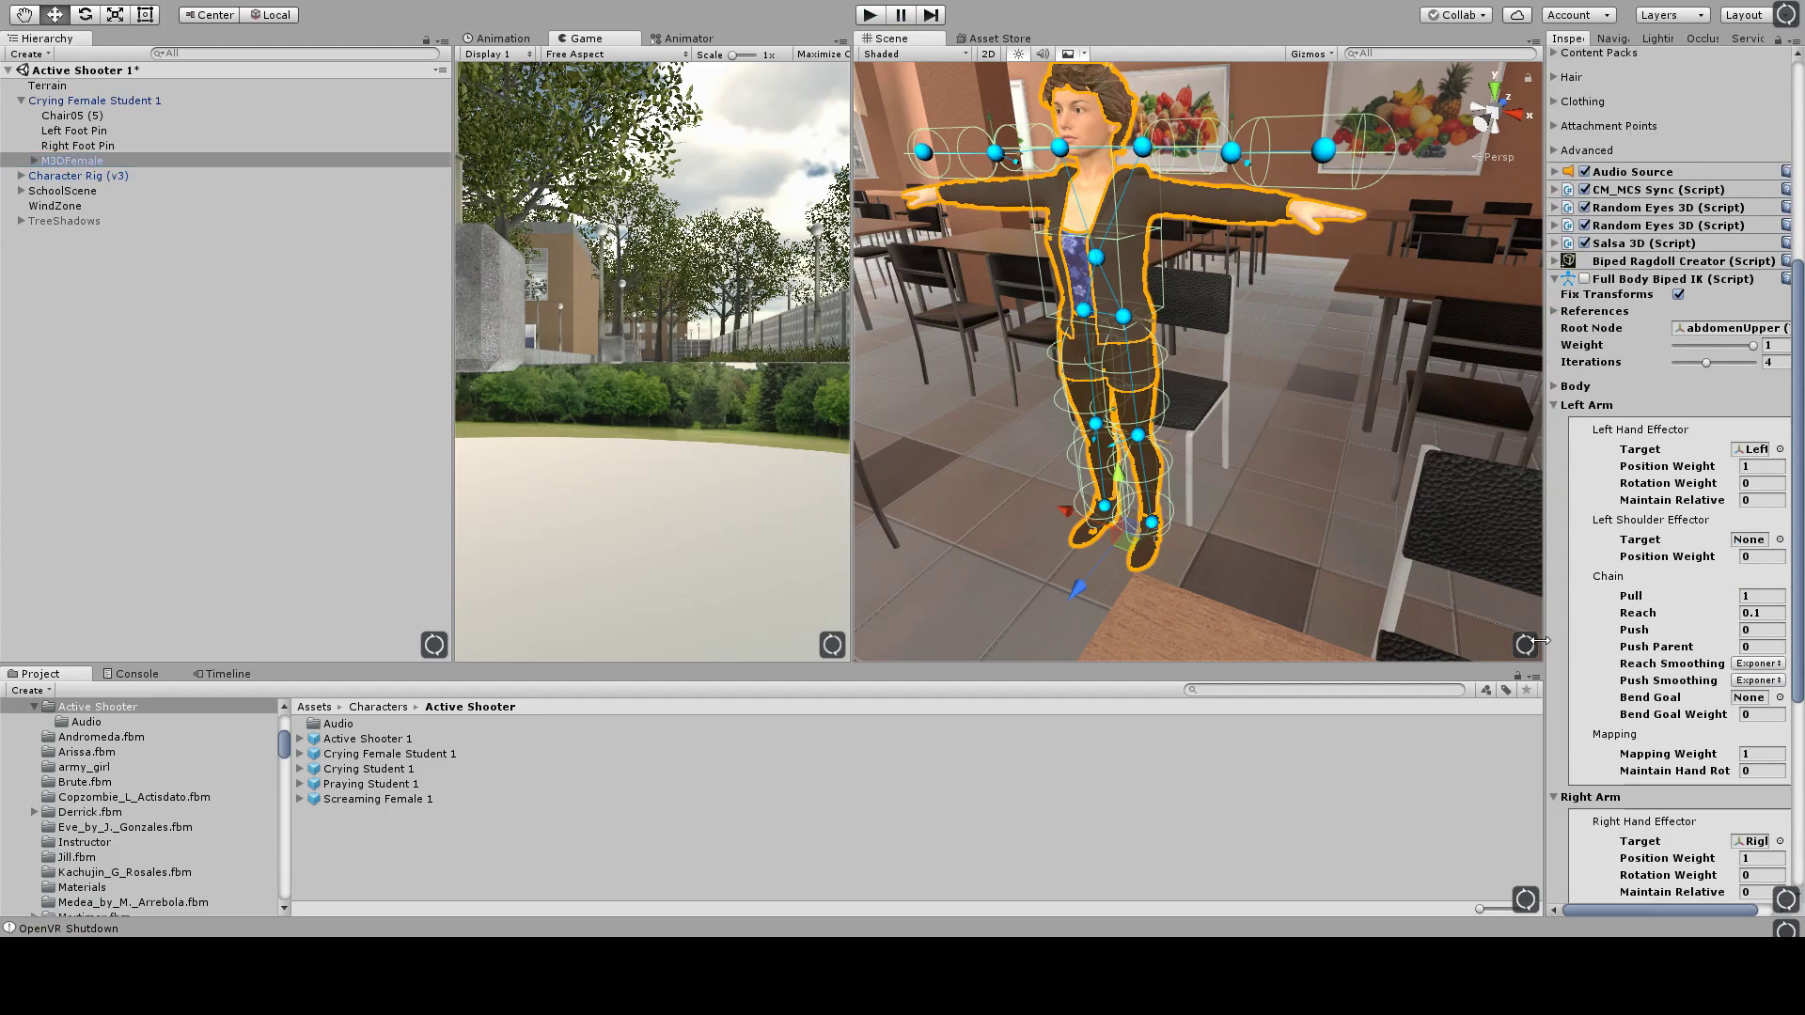
pyautogui.moveTo(1539, 641); pyautogui.dragTo(1281, 526)
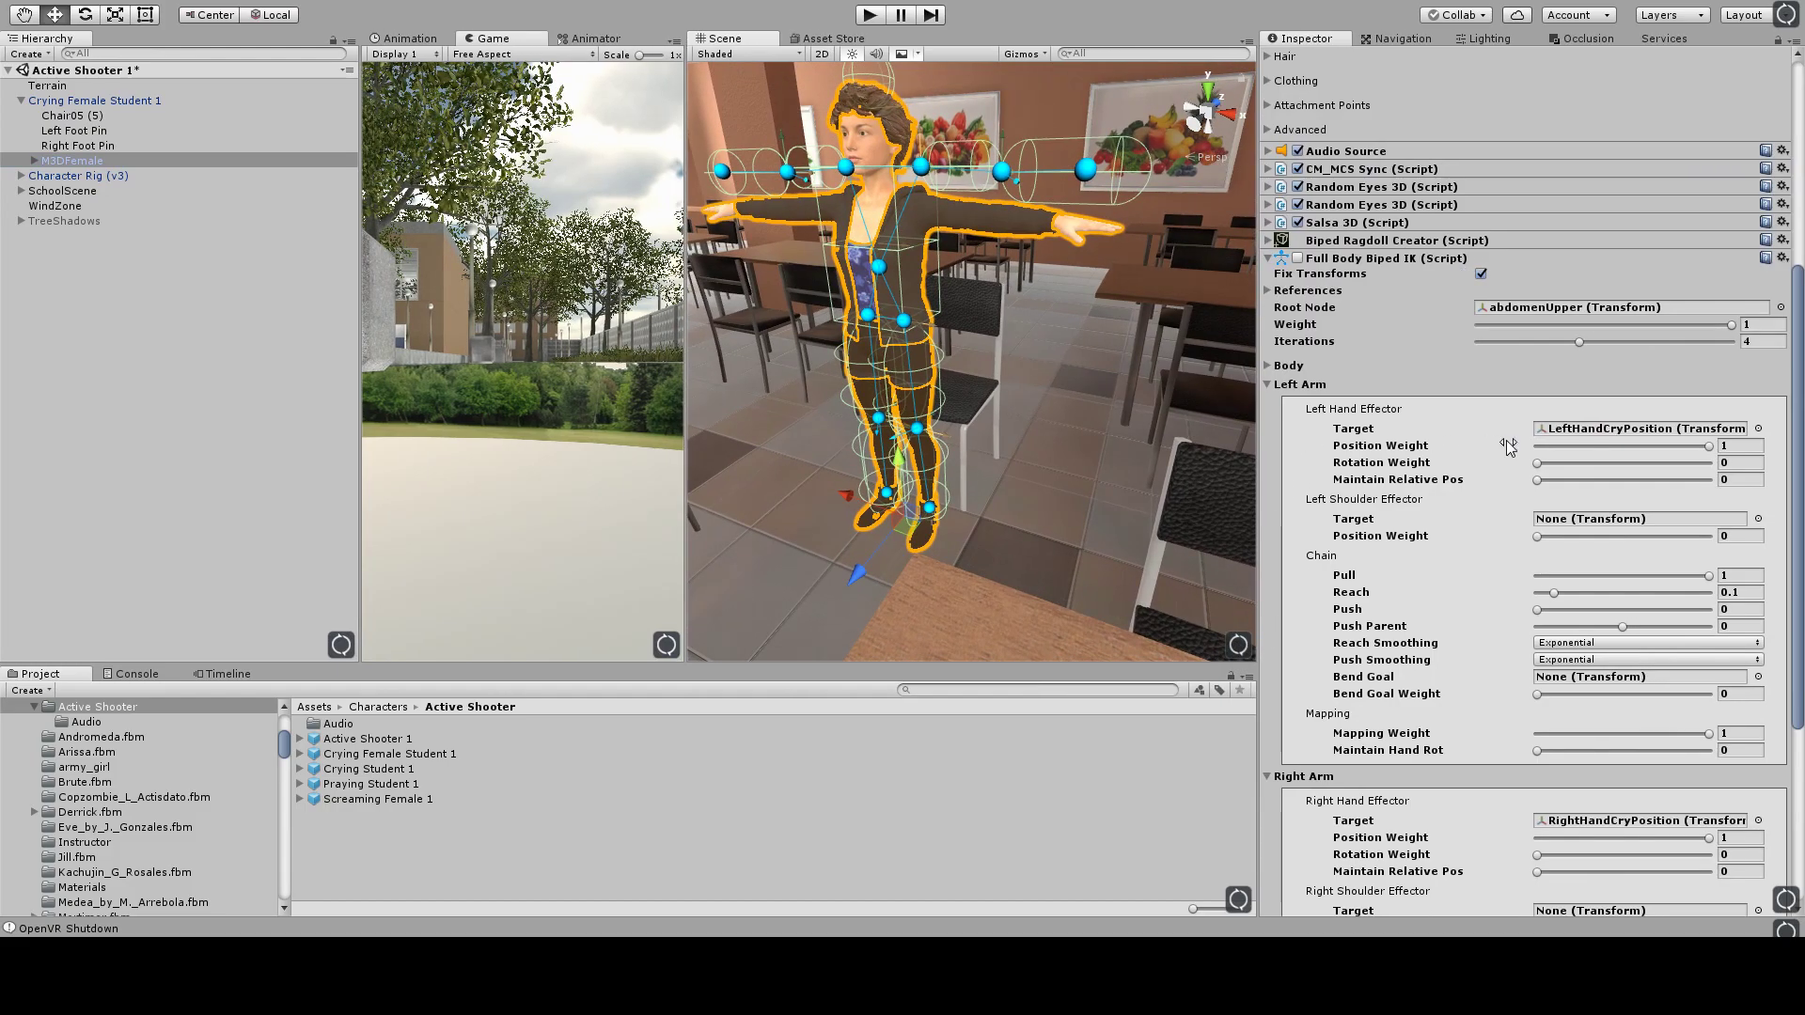
# Step: Ping the Left Hand Target and compare the LeftHandCryPosition and RightHandCryPosition Transforms under the head
pyautogui.click(1617, 427)
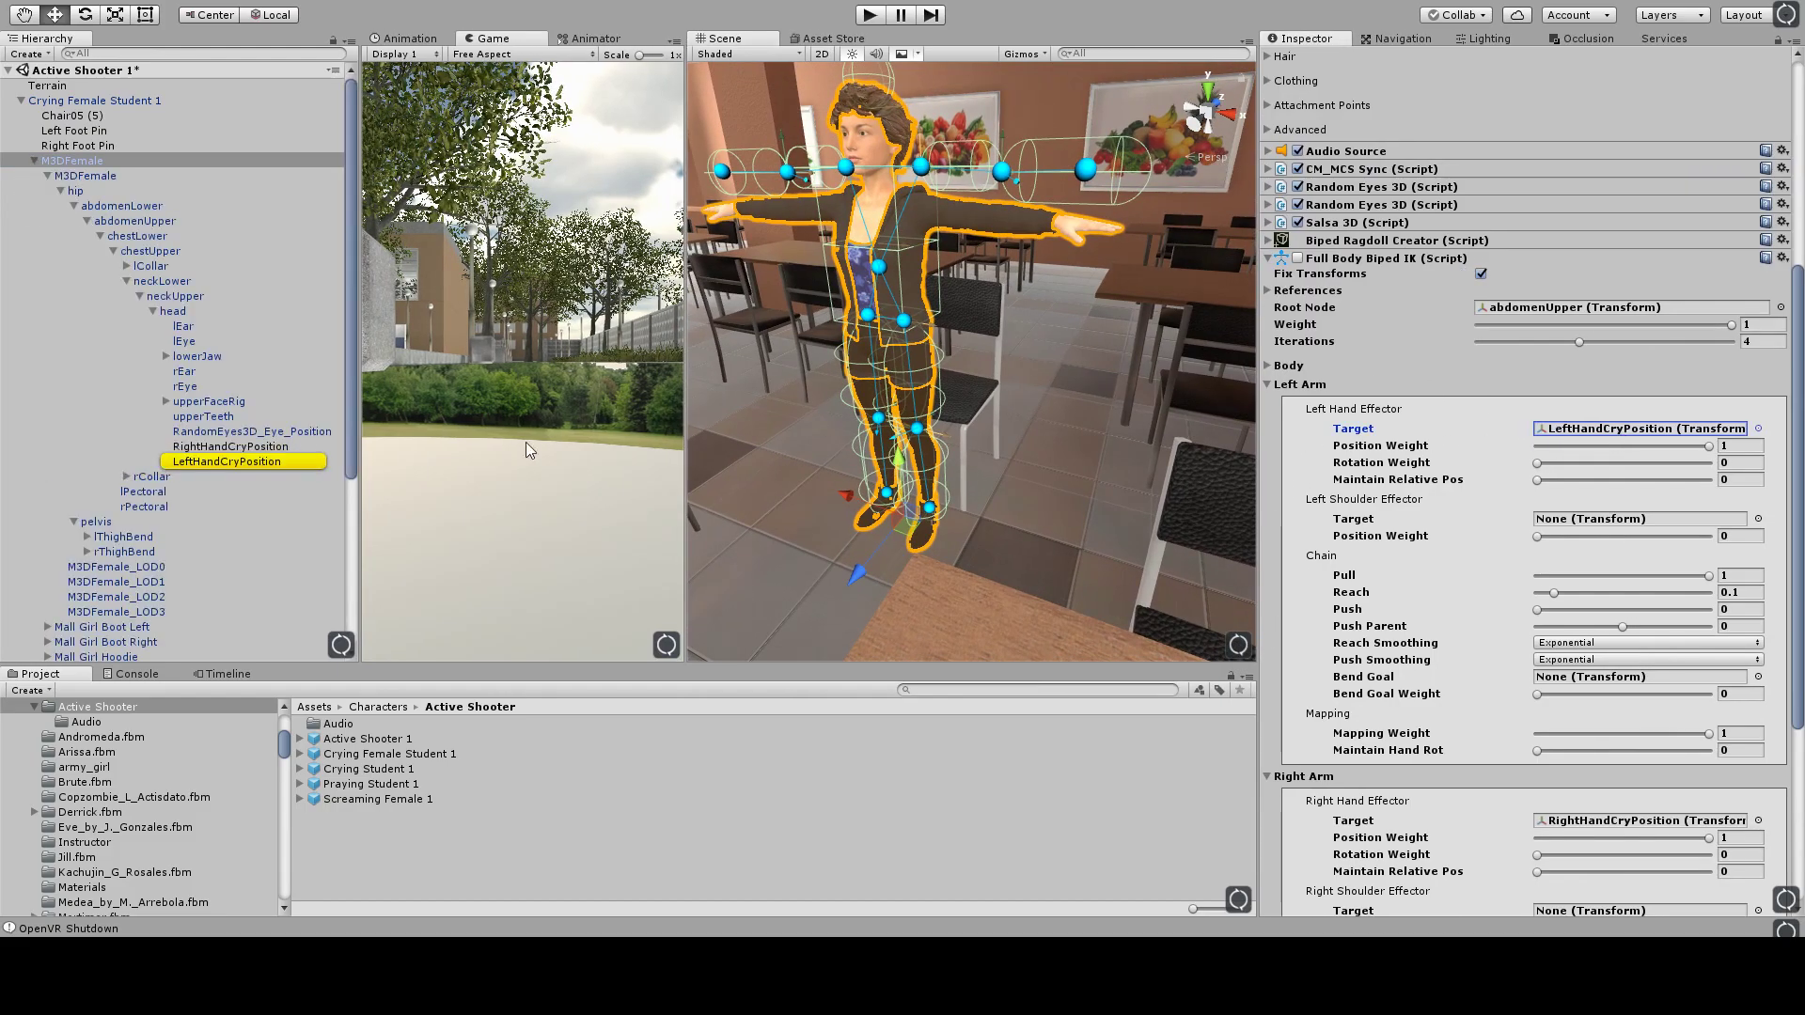
pyautogui.click(216, 463)
pyautogui.click(218, 448)
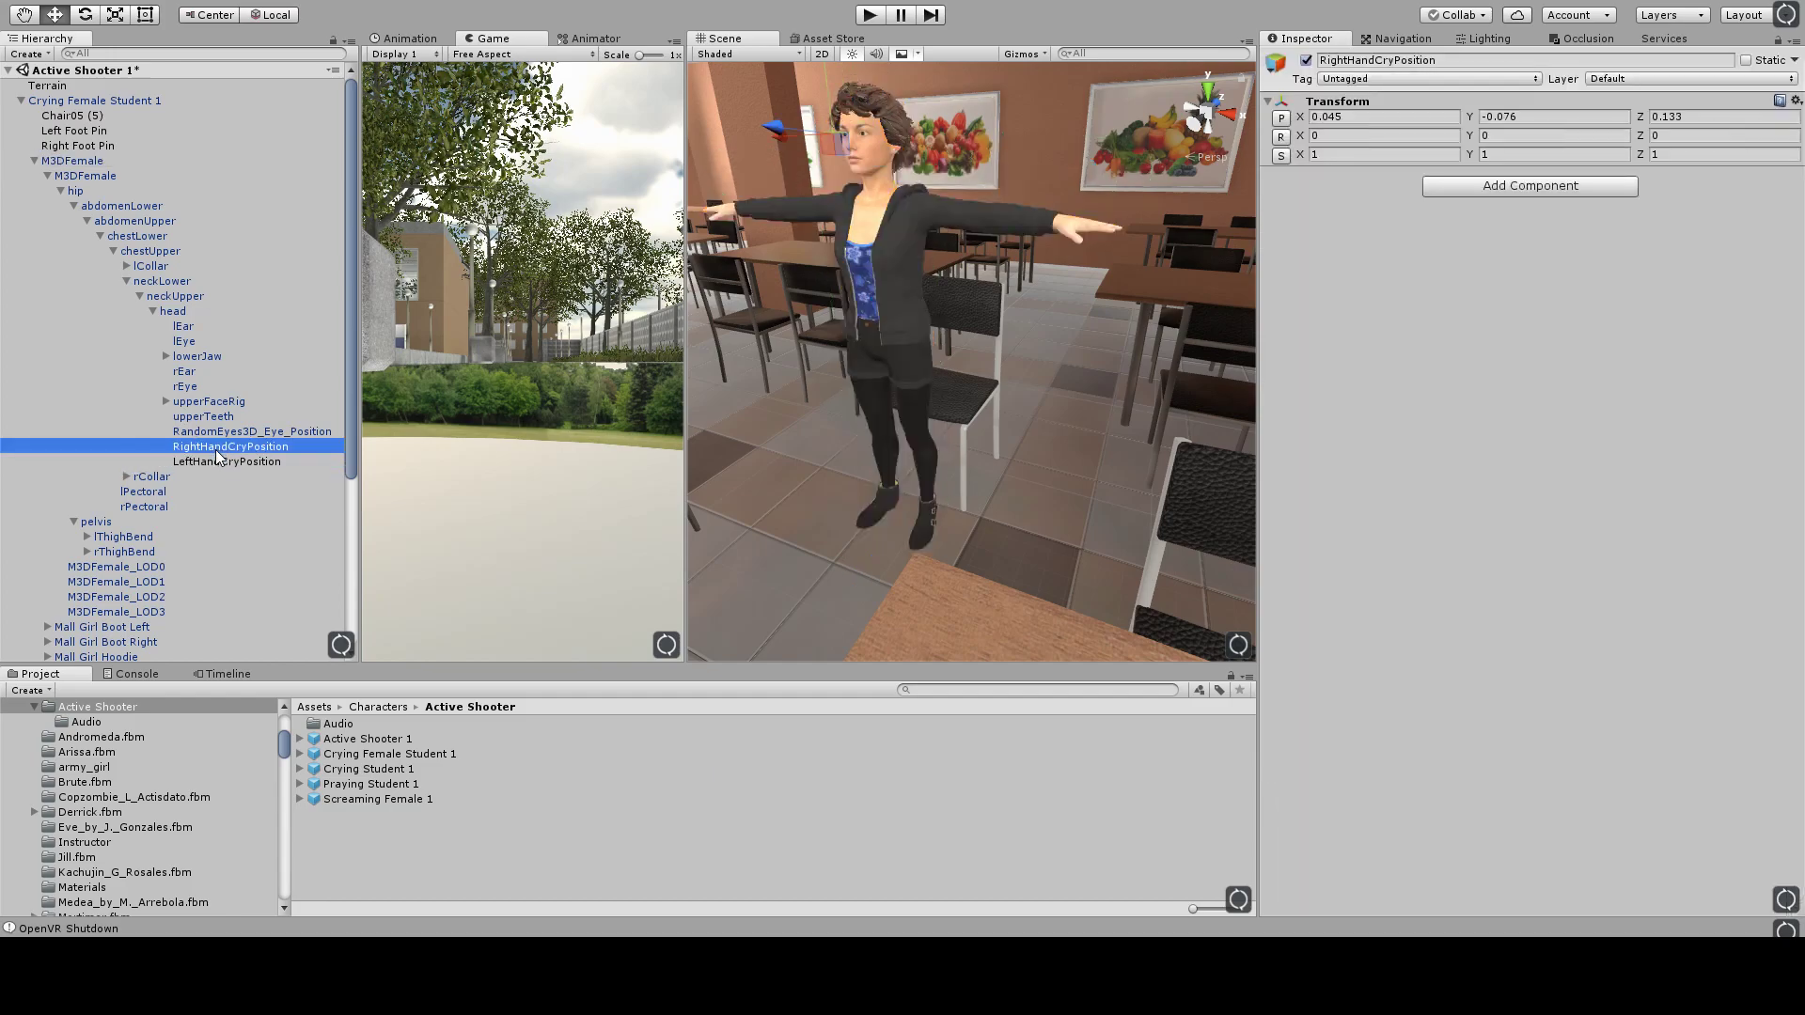
pyautogui.click(214, 462)
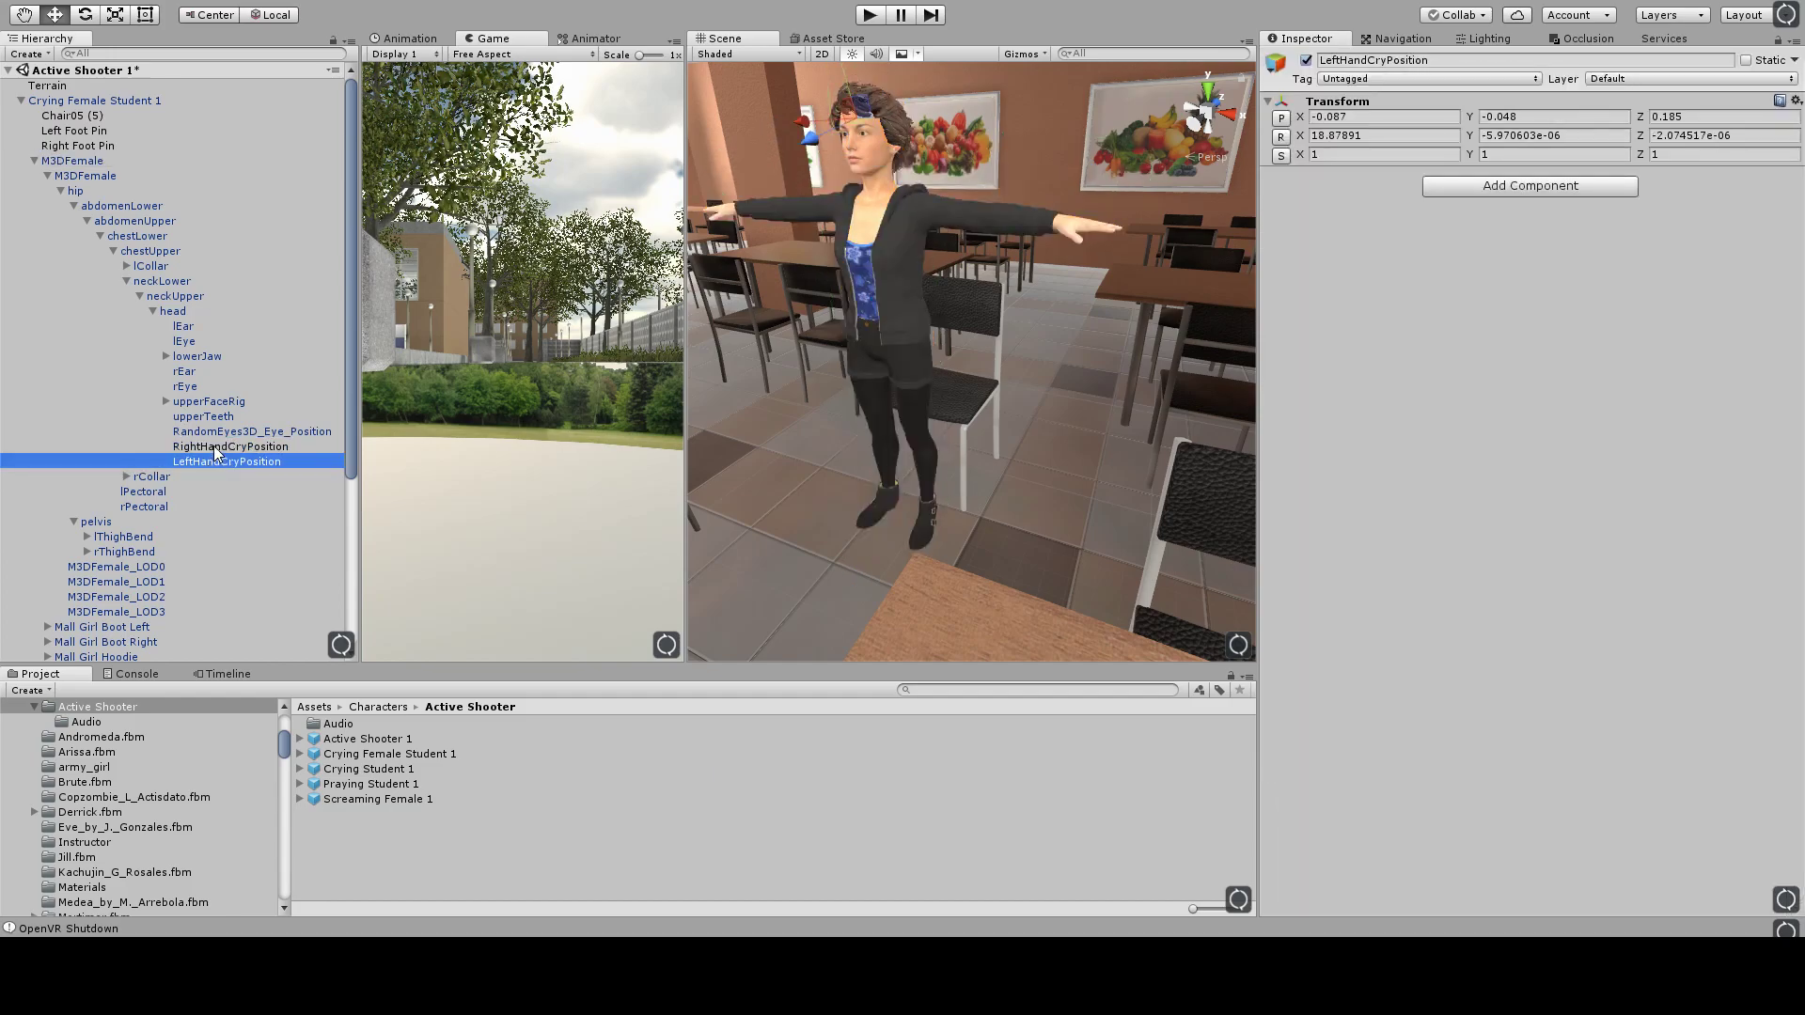
pyautogui.click(216, 447)
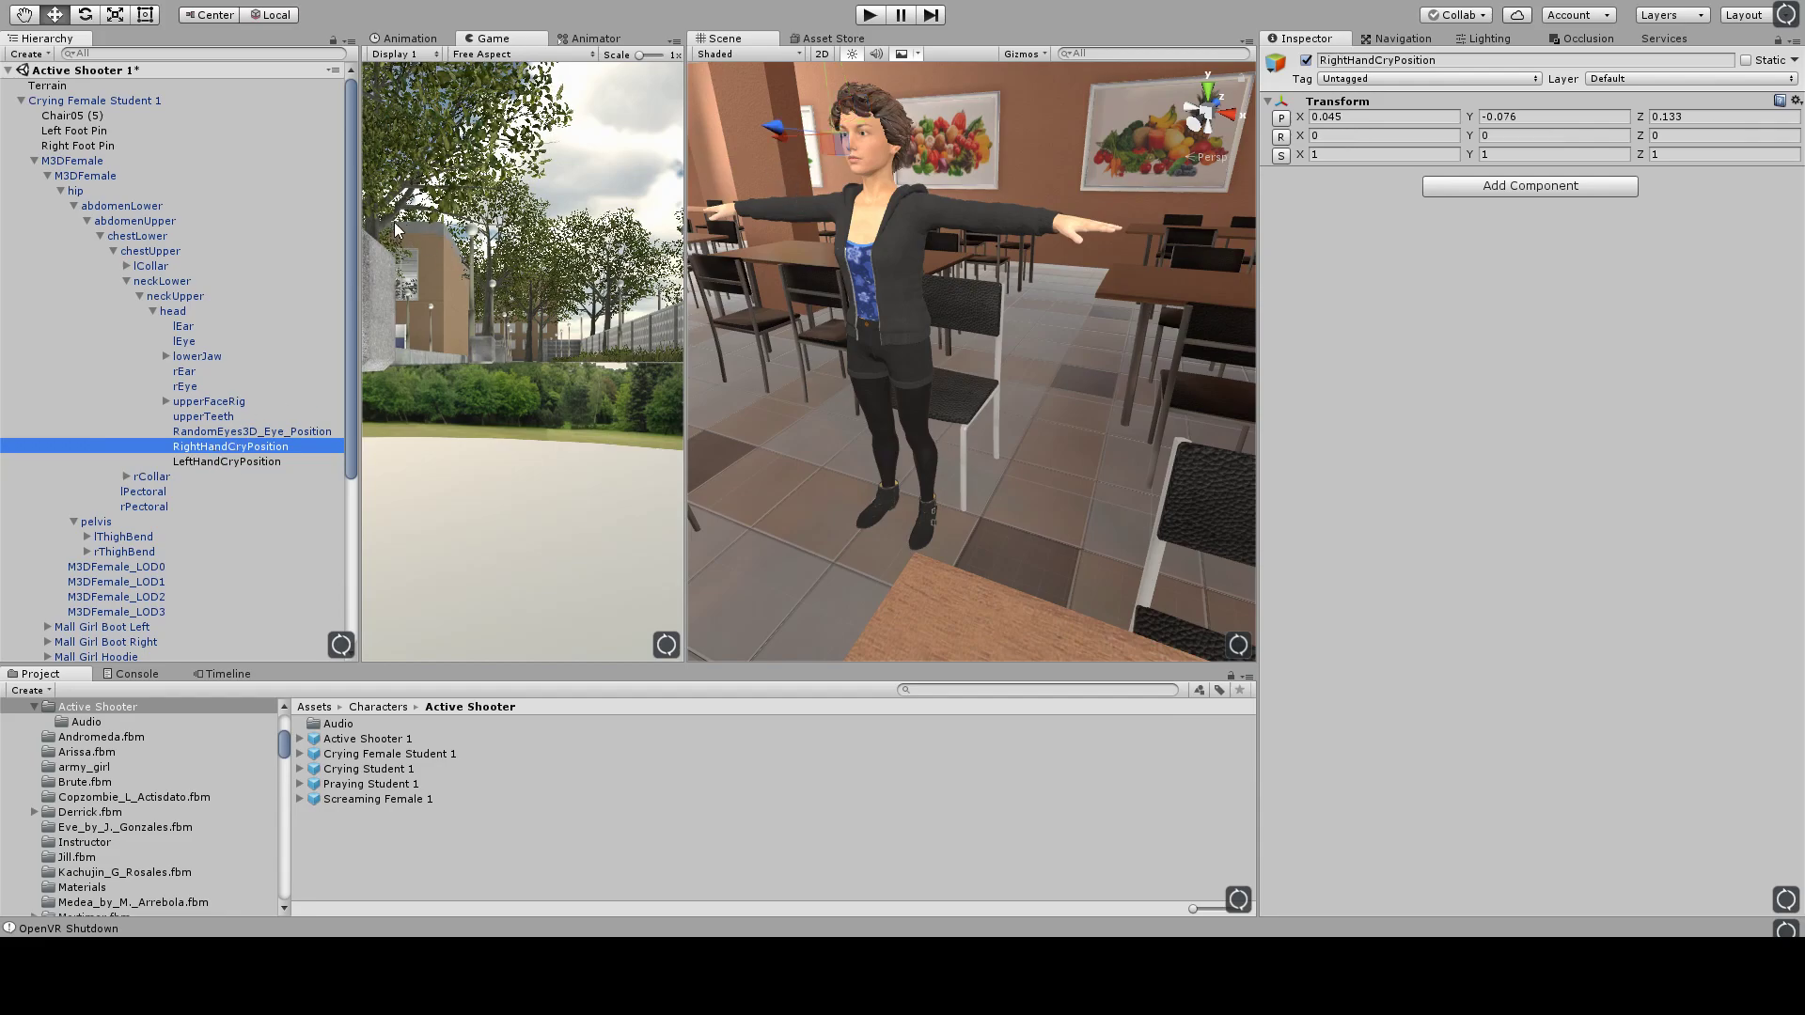
# Step: In M3DFemale's Full Body Biped IK, collapse Left Arm and Right Arm and expand Left Leg
pyautogui.click(71, 176)
pyautogui.click(72, 161)
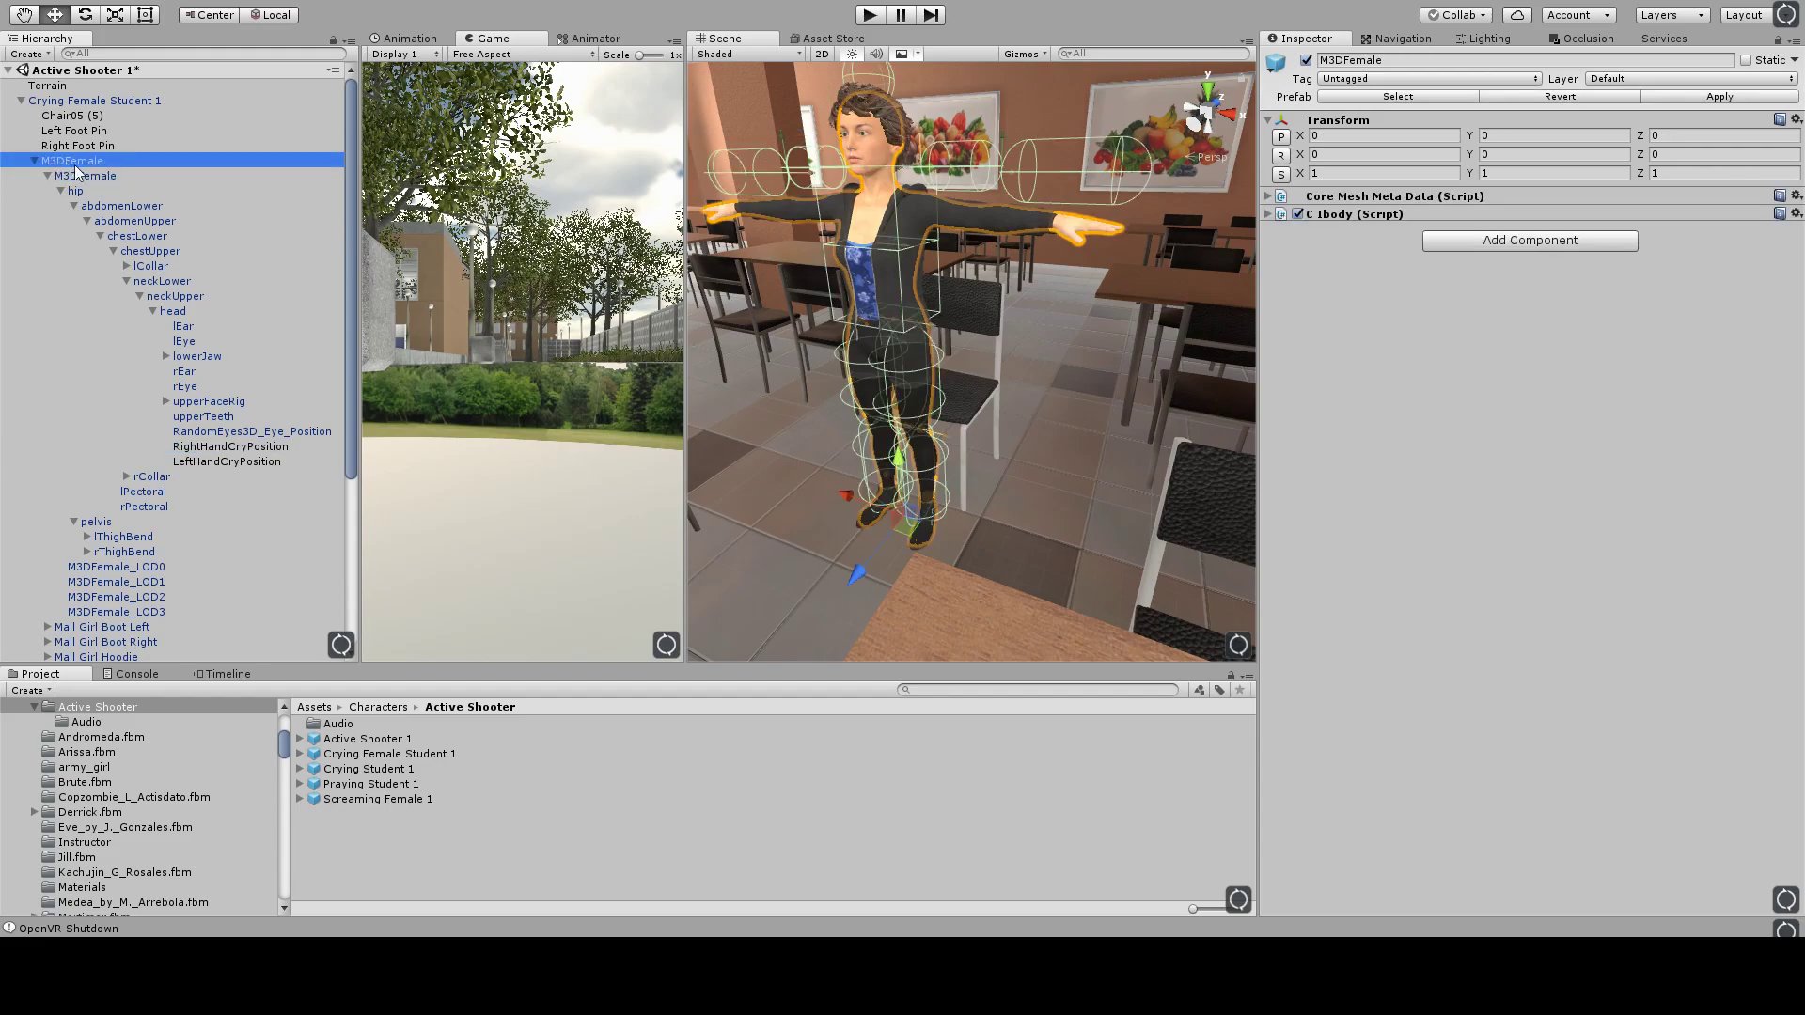
pyautogui.click(1268, 780)
pyautogui.scroll(-3, 1270, 782)
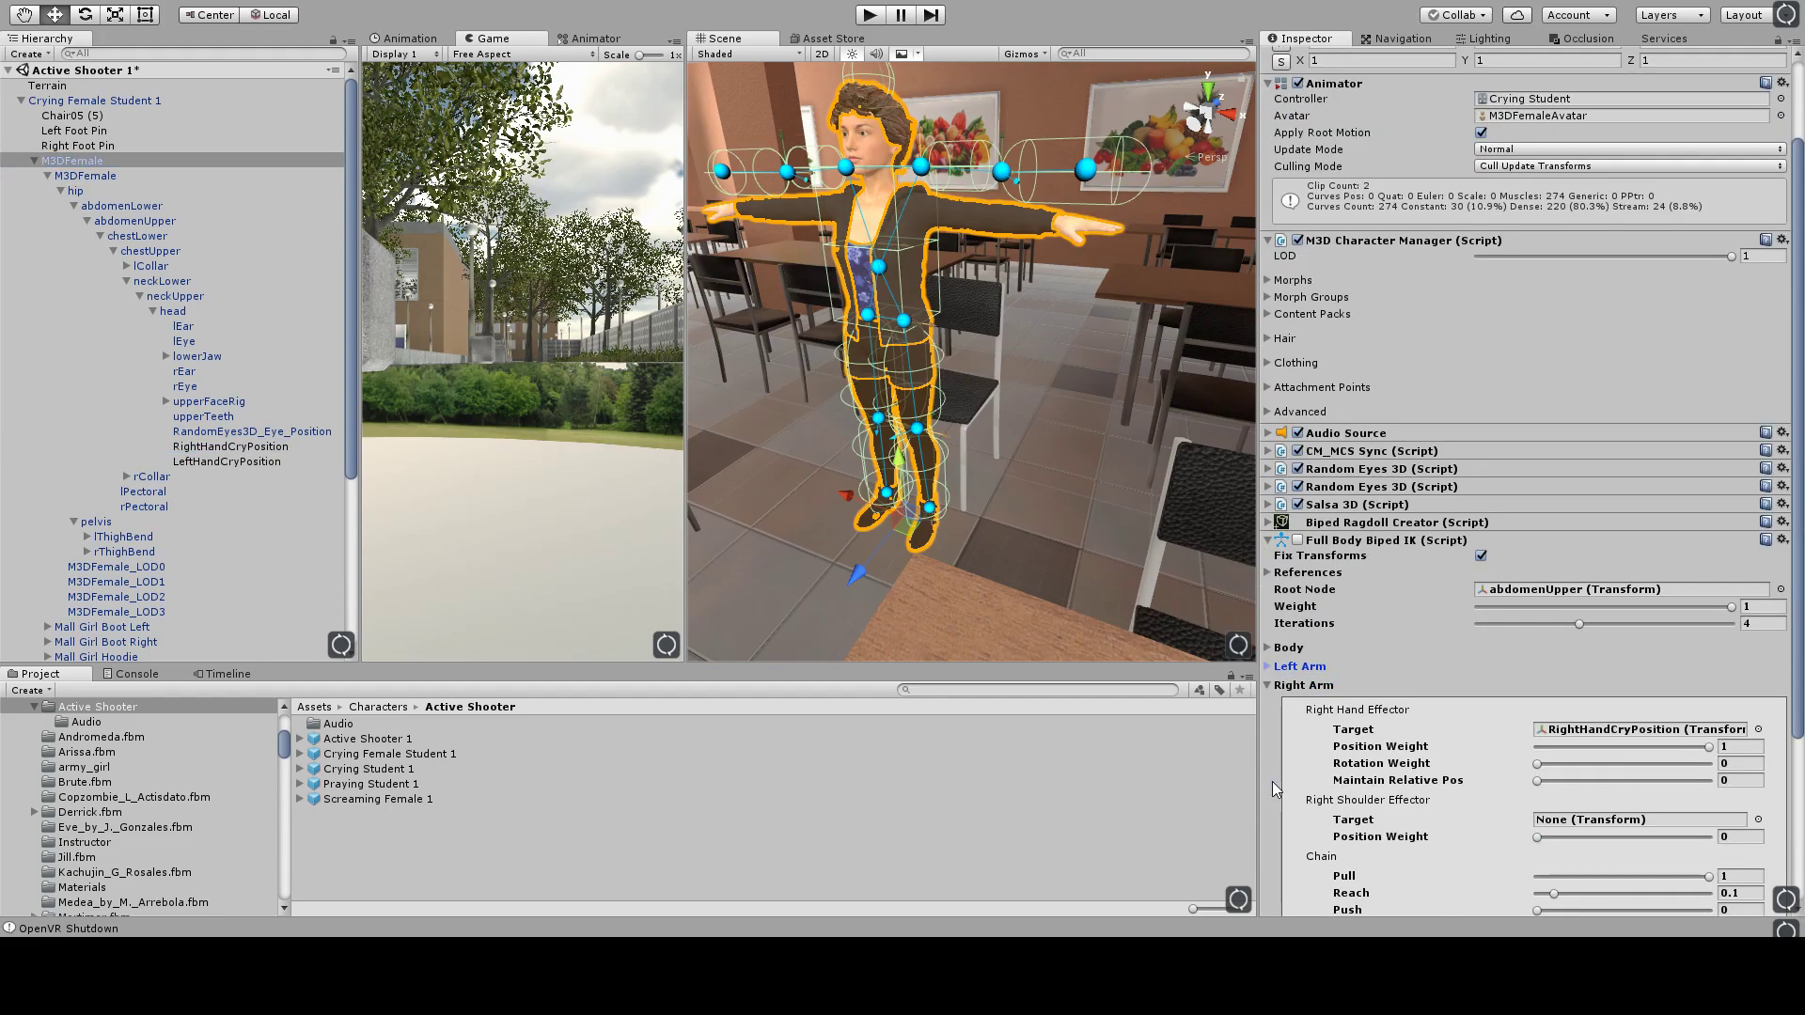
pyautogui.click(1268, 686)
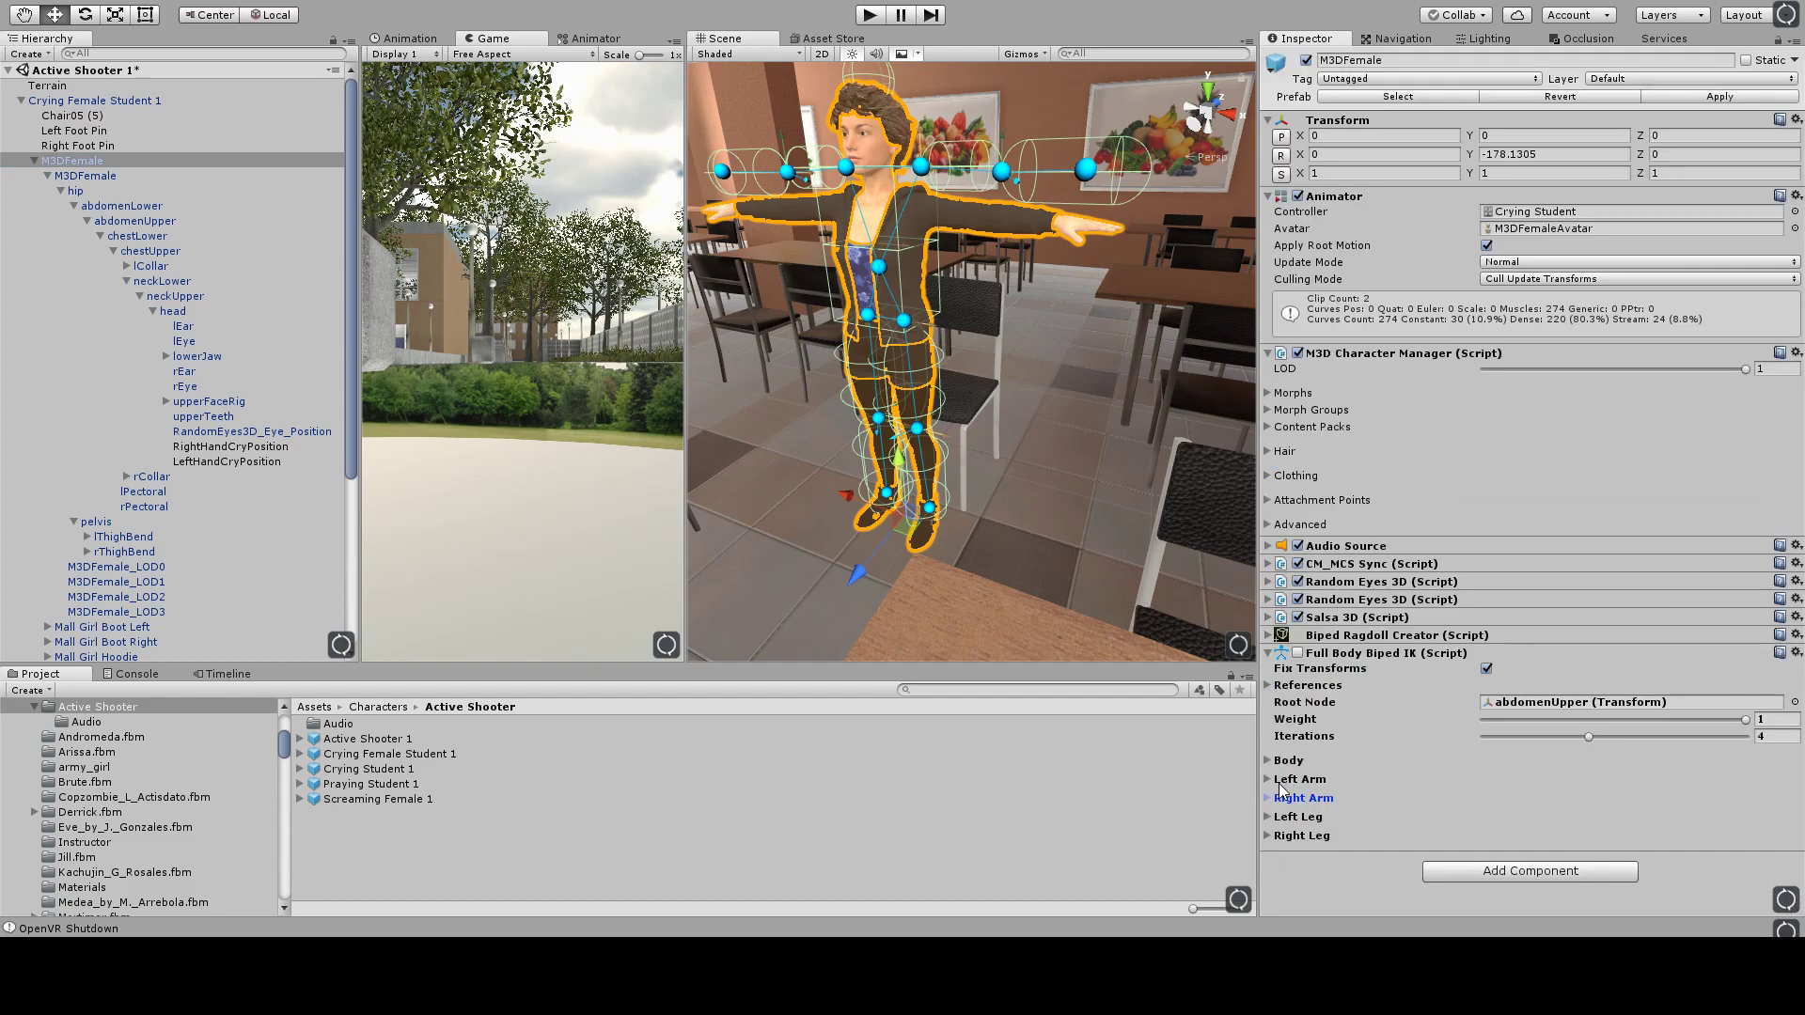
pyautogui.click(1270, 818)
pyautogui.scroll(-6, 1320, 649)
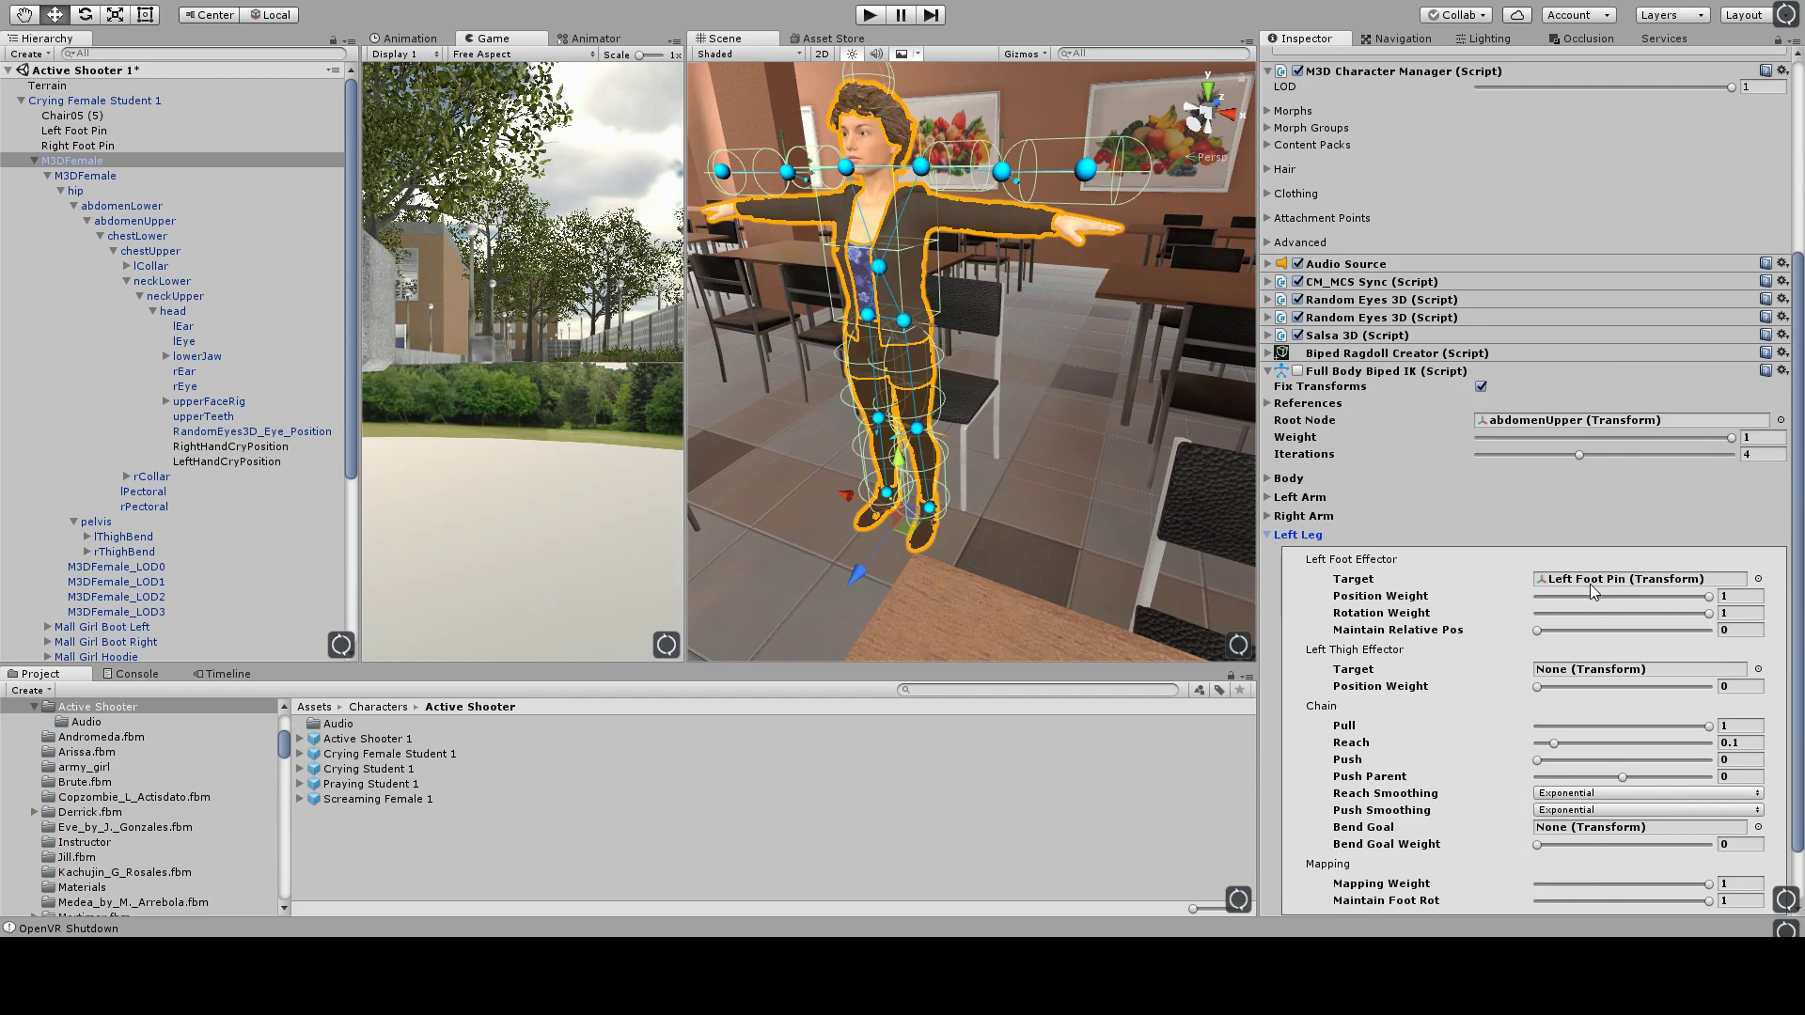
# Step: Compare the Right Foot Pin and Left Foot Pin positions, then return to M3DFemale
pyautogui.click(85, 144)
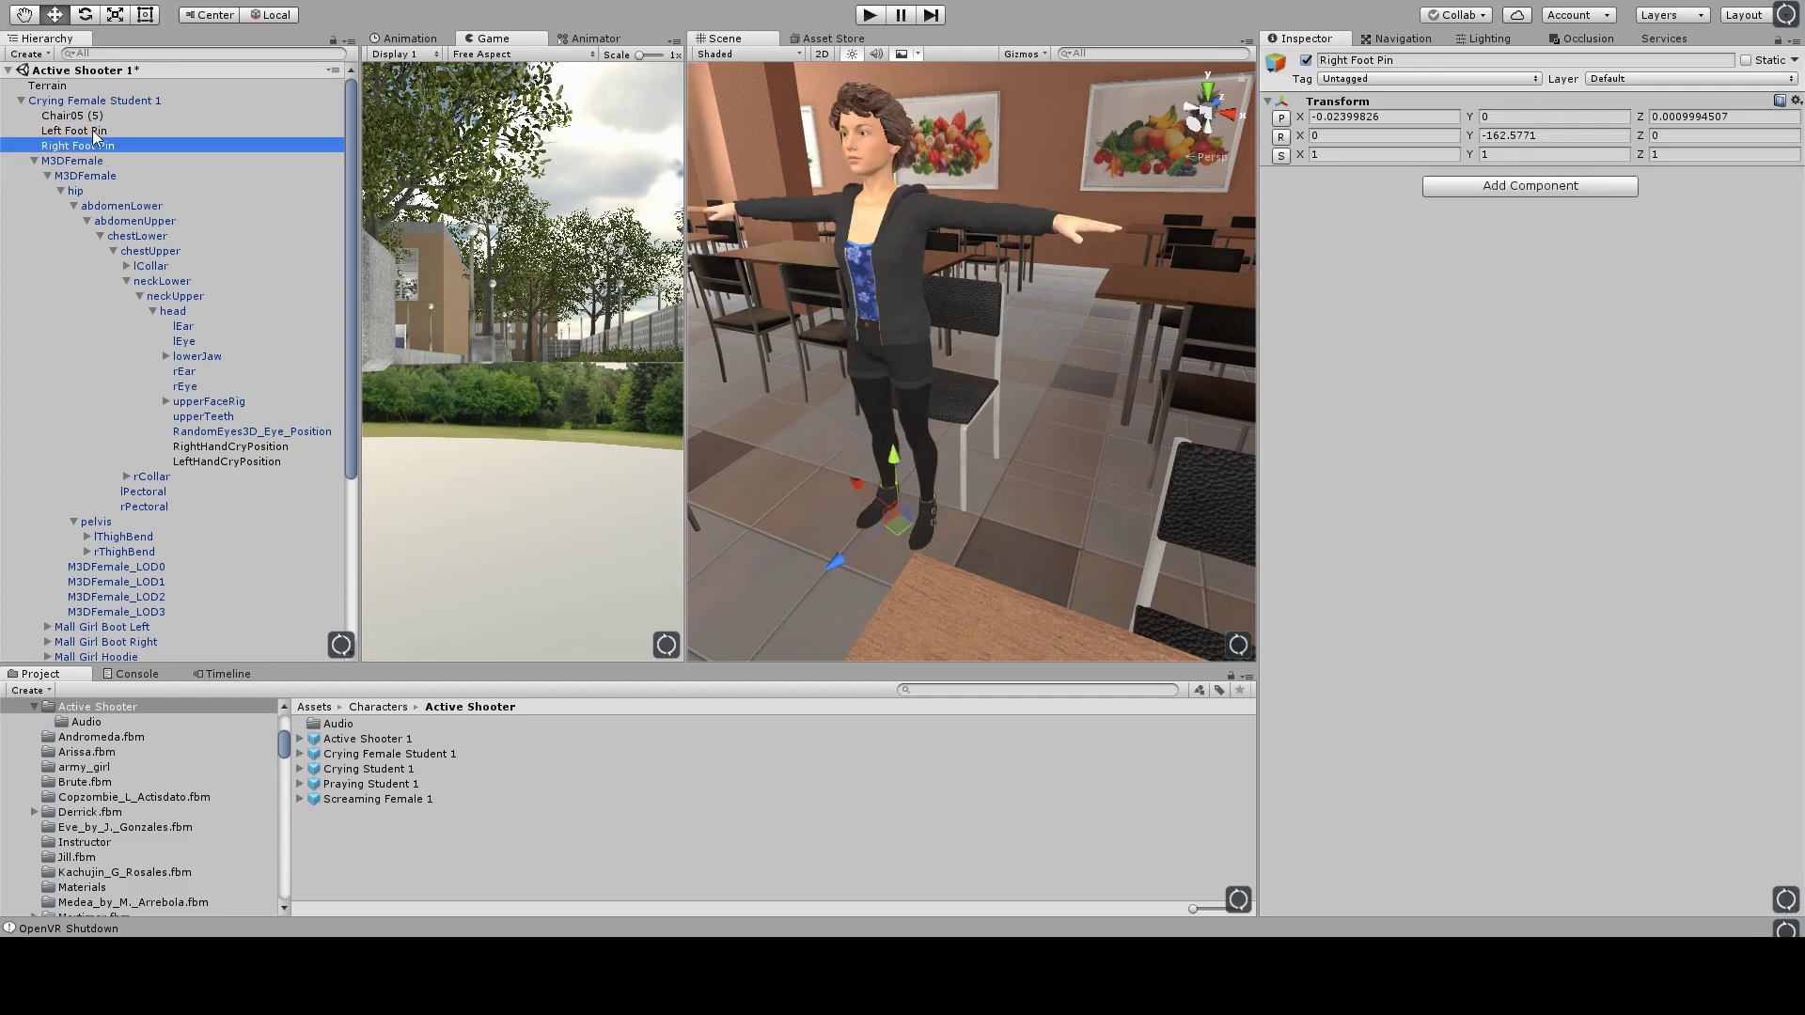
pyautogui.click(95, 132)
pyautogui.click(93, 146)
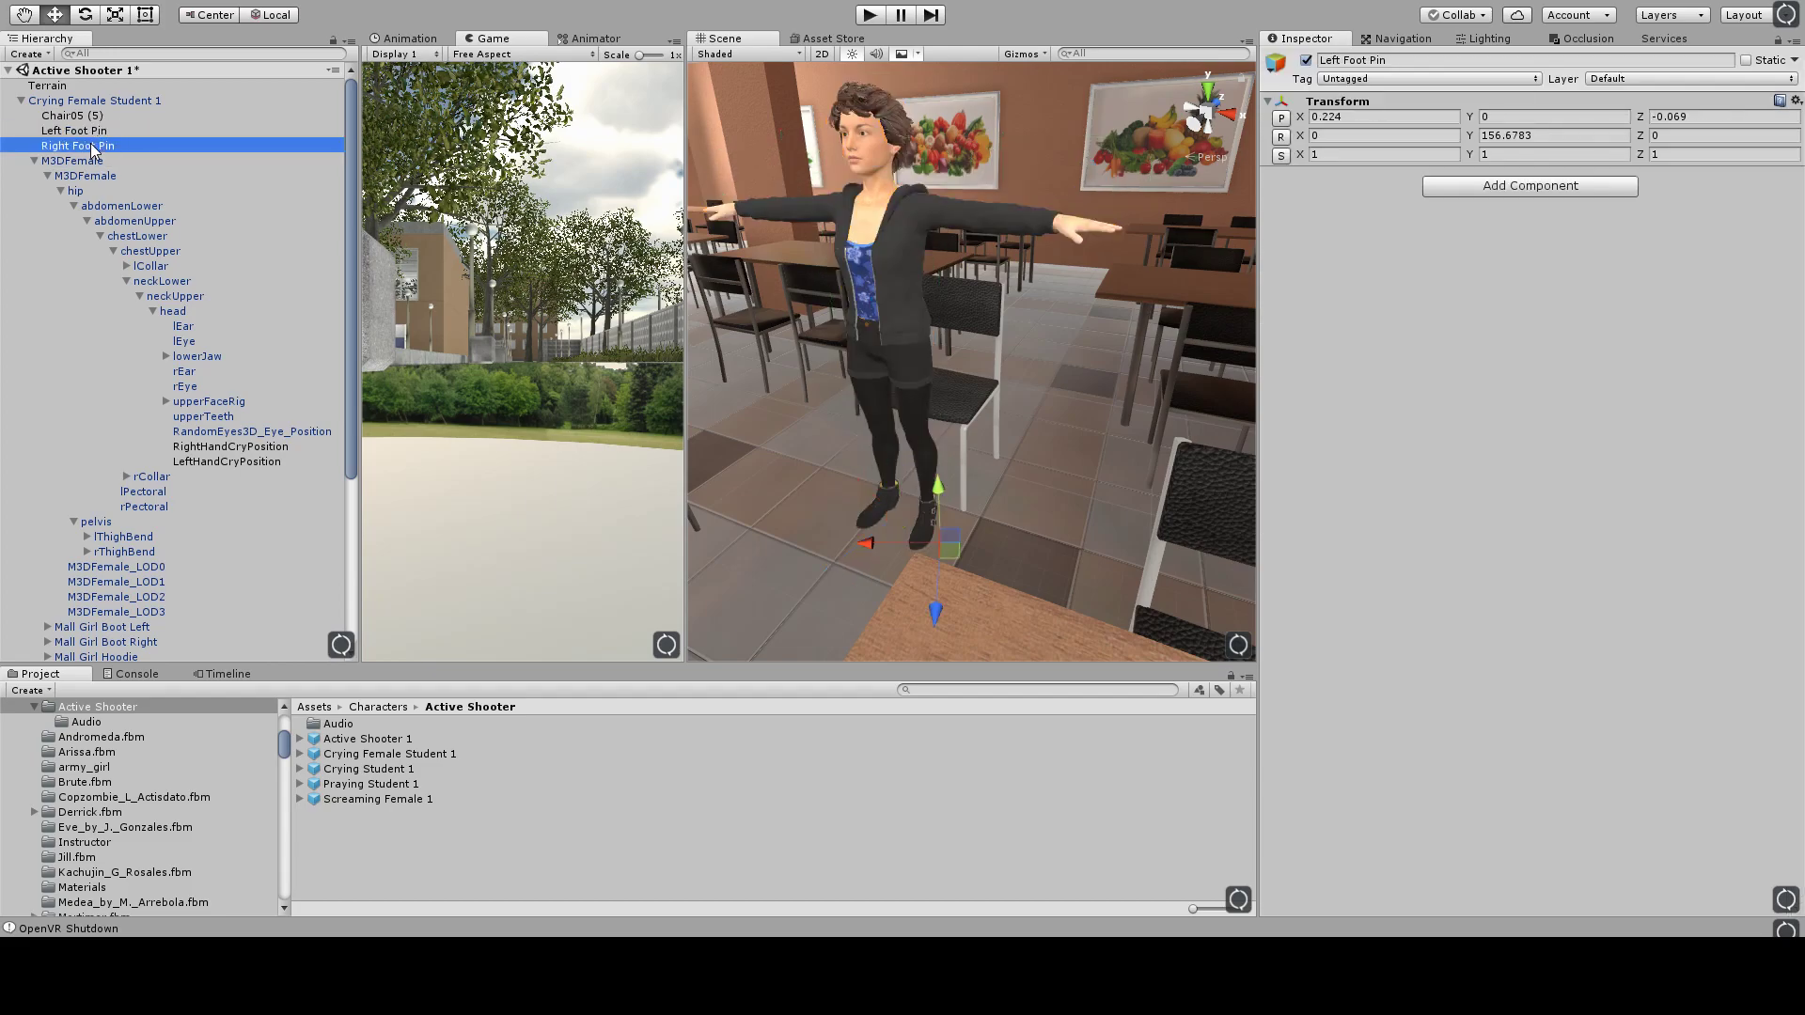
pyautogui.click(93, 134)
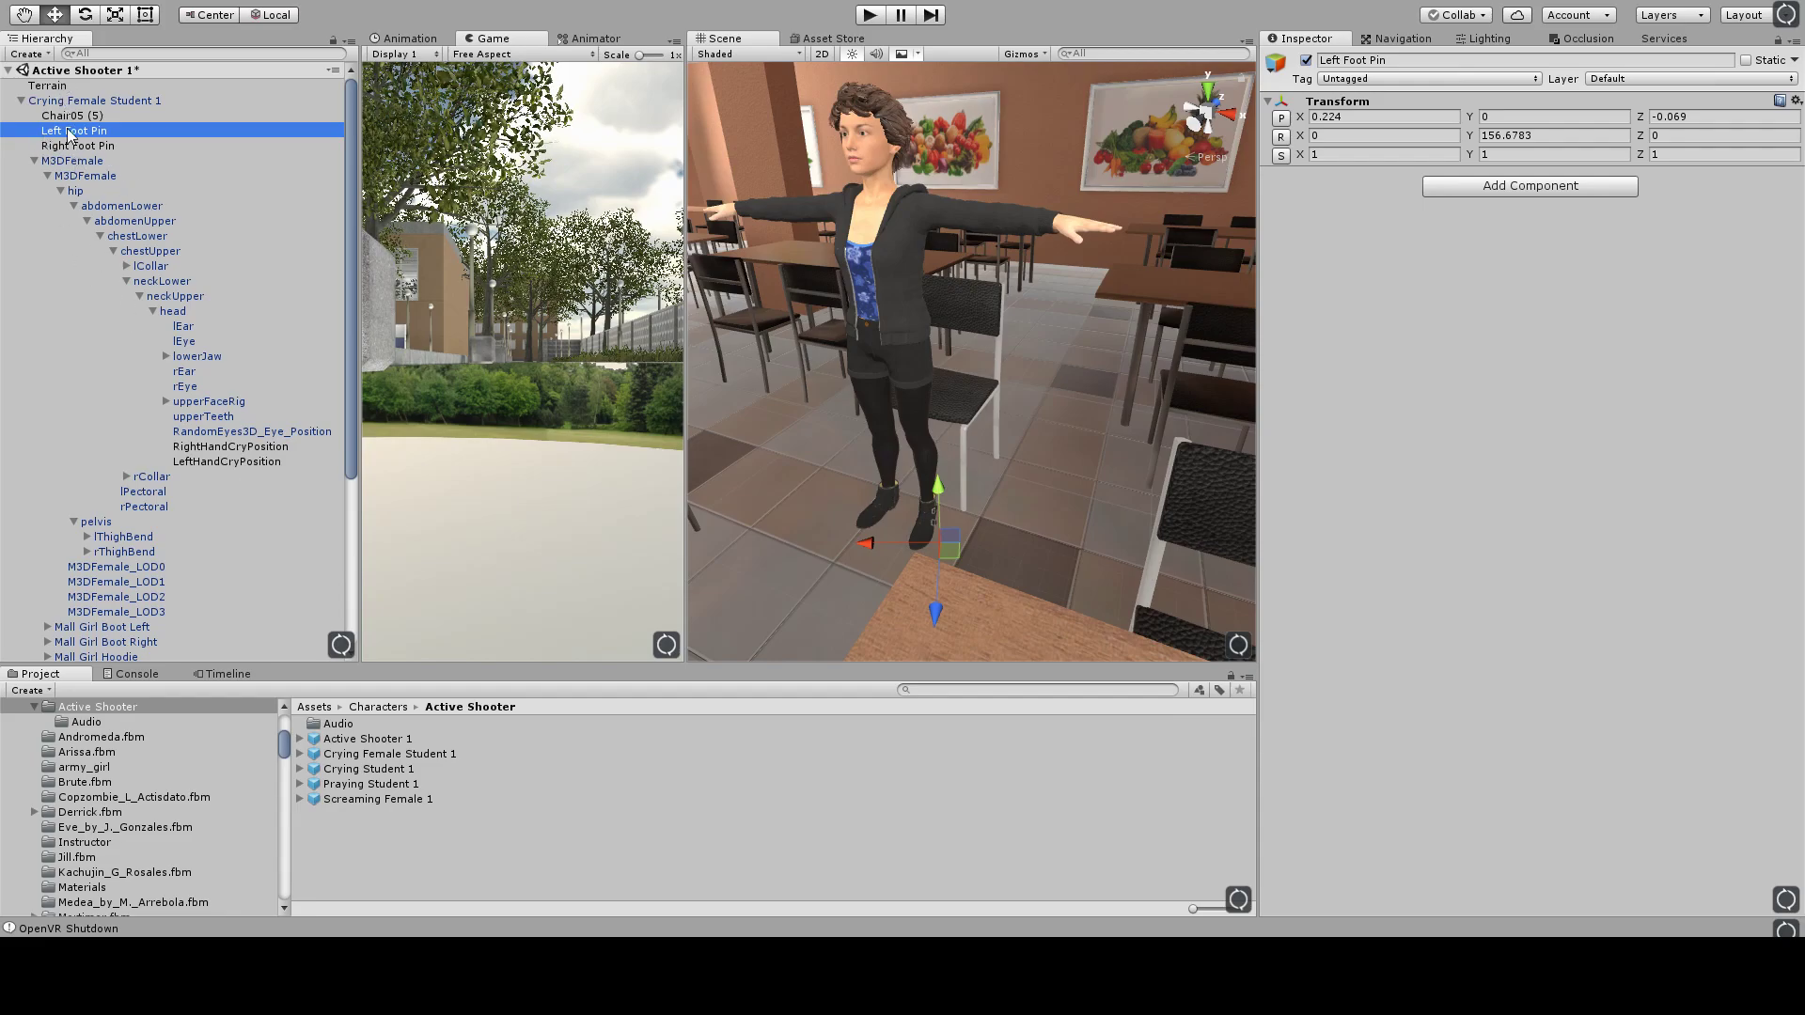
pyautogui.click(86, 163)
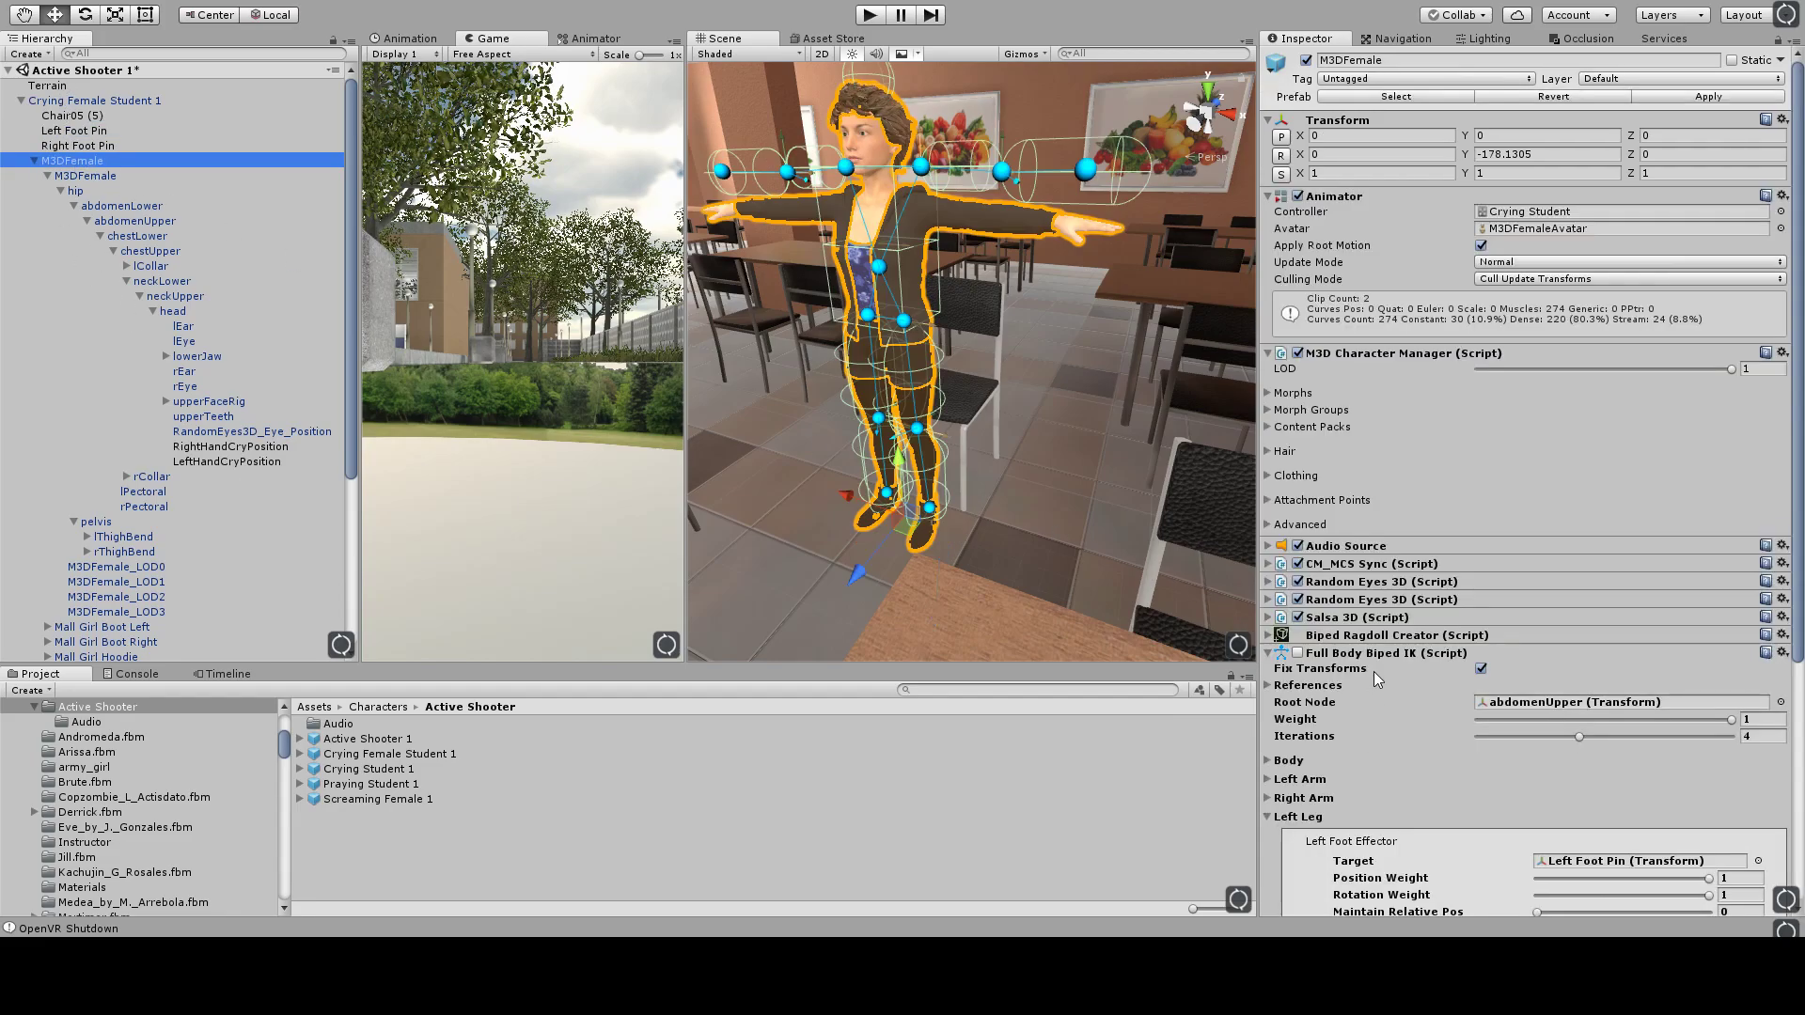
pyautogui.scroll(-10, 1400, 682)
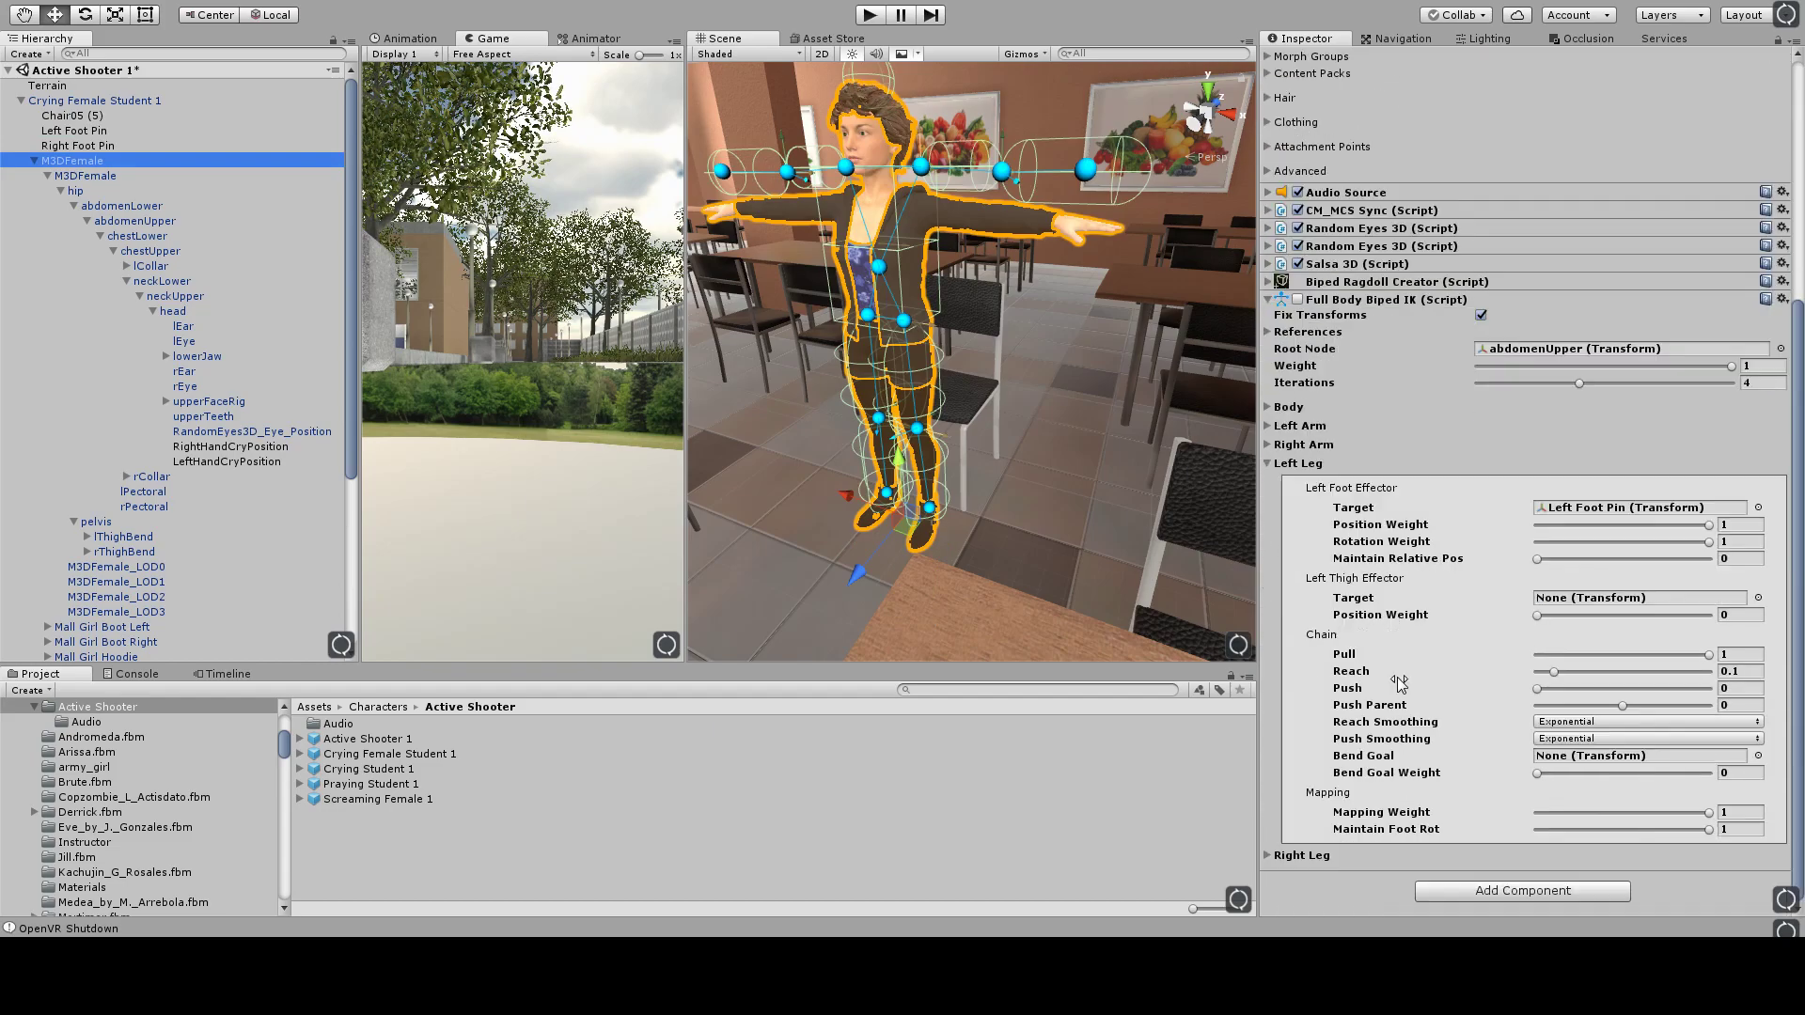